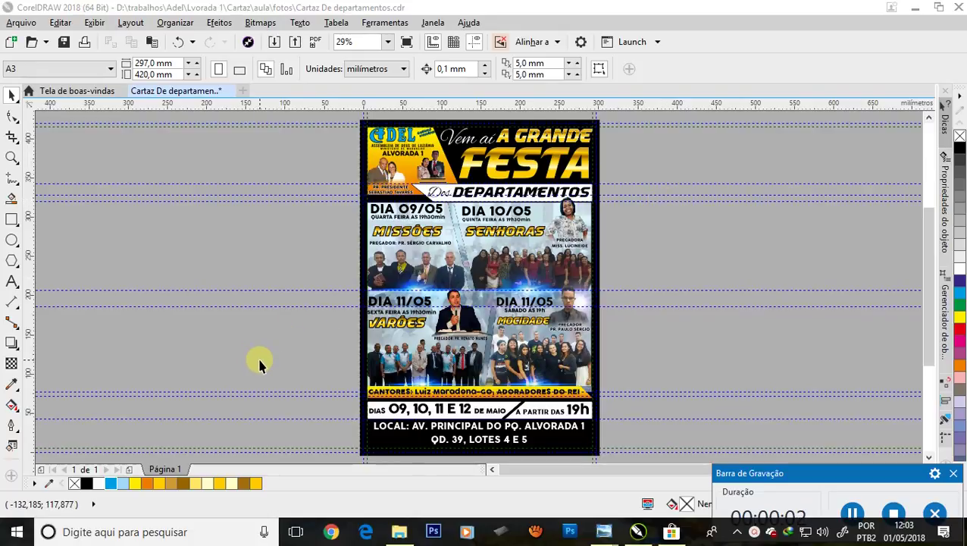
Step: Delete the three horizontal guidelines across the poster's upper part
click(310, 182)
key(Delete)
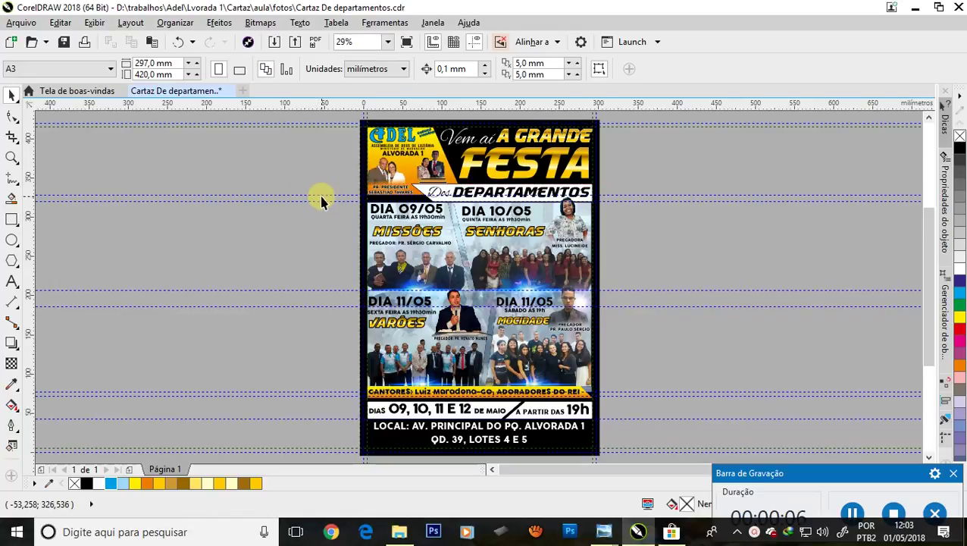
click(321, 197)
key(Delete)
click(322, 201)
key(Delete)
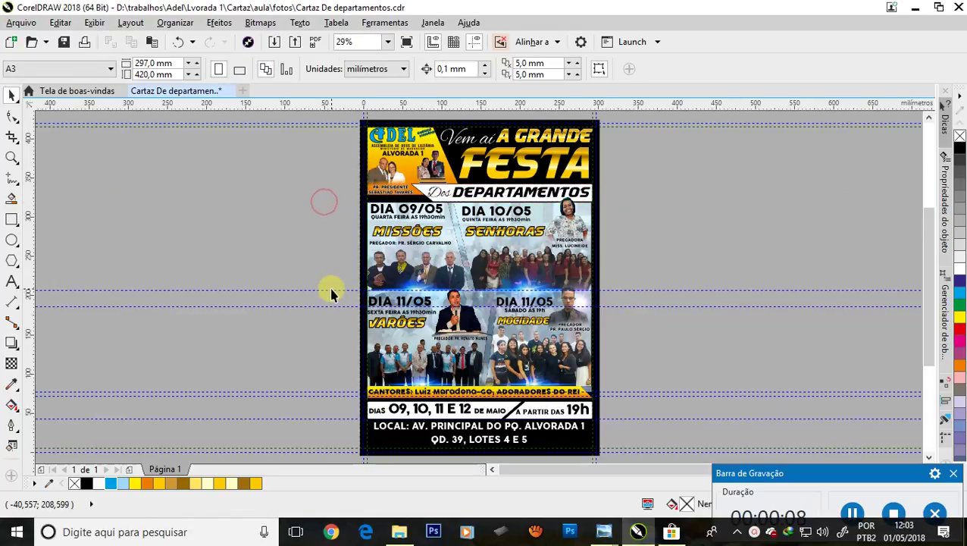
Step: Delete the remaining guidelines across the poster's middle and lower part, down to the bottom text
click(332, 289)
key(Delete)
click(336, 306)
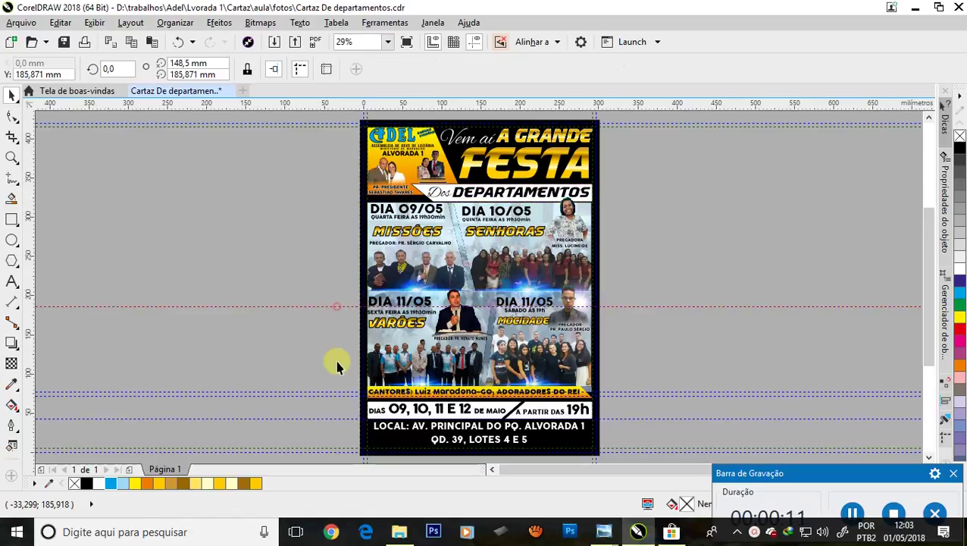
key(Delete)
click(334, 395)
key(Delete)
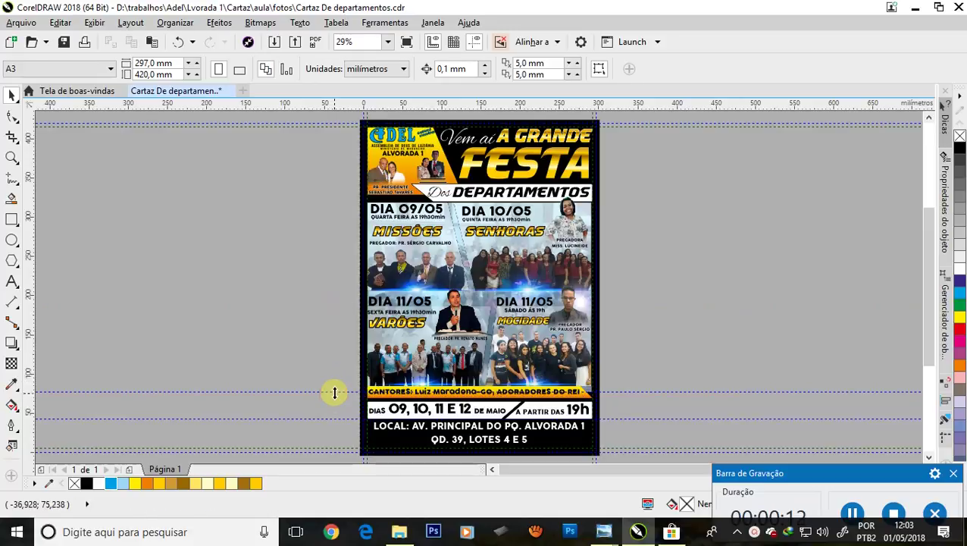
click(334, 392)
key(Delete)
click(338, 418)
key(Delete)
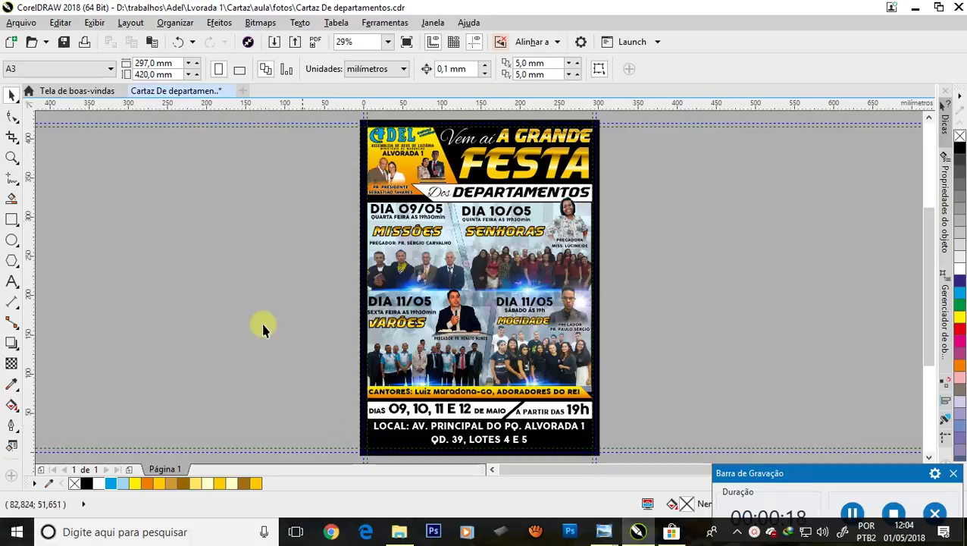
Step: Save the poster and zoom in and out to check the cleared middle area
click(63, 42)
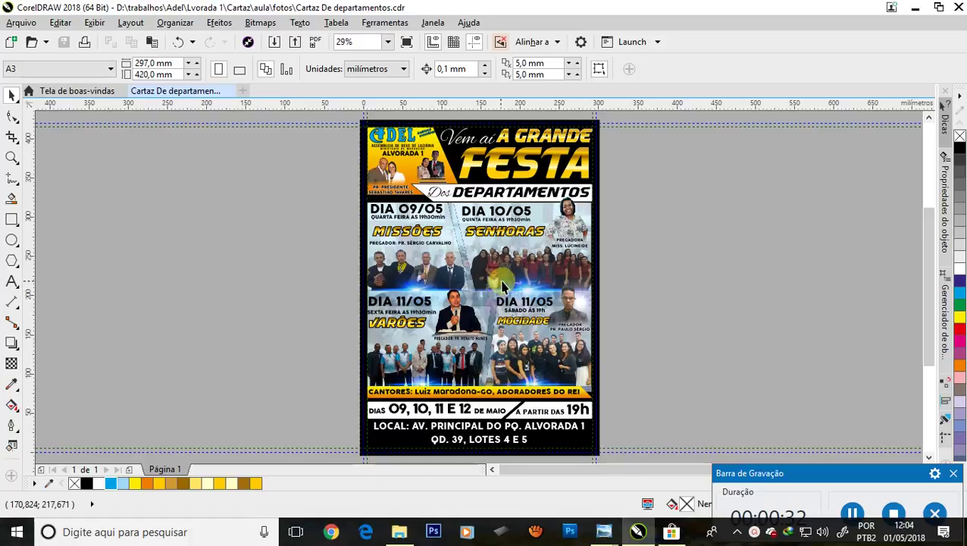
scroll(504, 285, up, 2)
scroll(514, 277, up, 2)
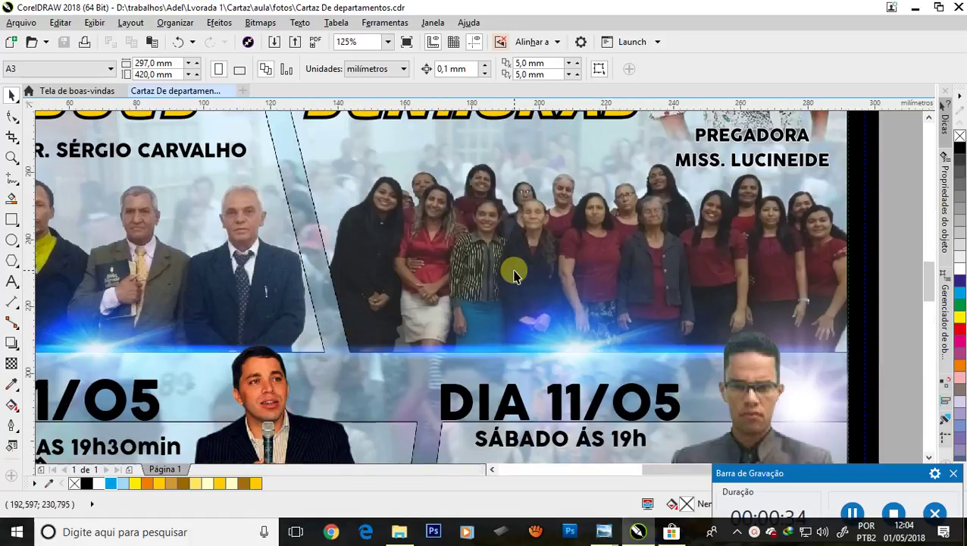
scroll(514, 276, down, 2)
scroll(390, 371, up, 2)
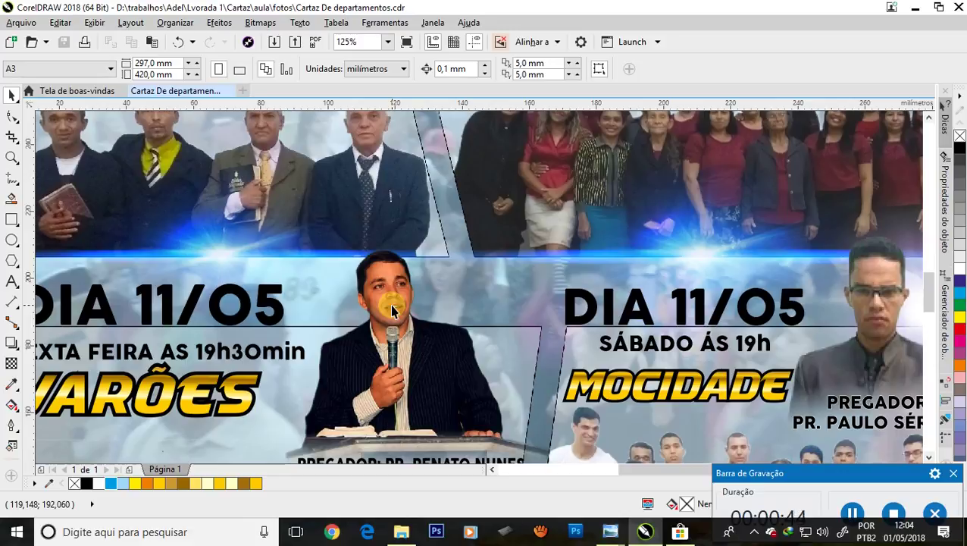
scroll(392, 309, down, 2)
scroll(392, 309, down, 1)
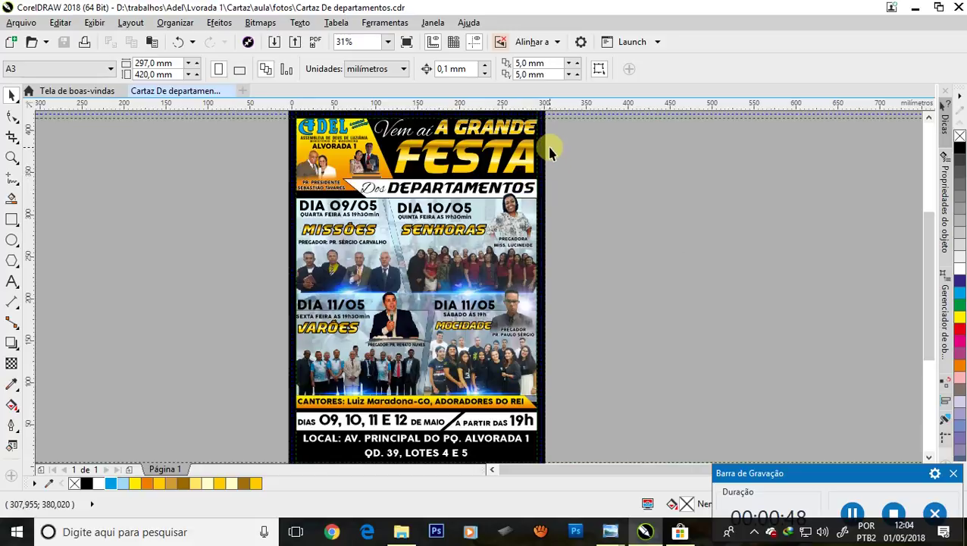
scroll(546, 174, up, 2)
scroll(543, 224, down, 2)
scroll(409, 242, up, 1)
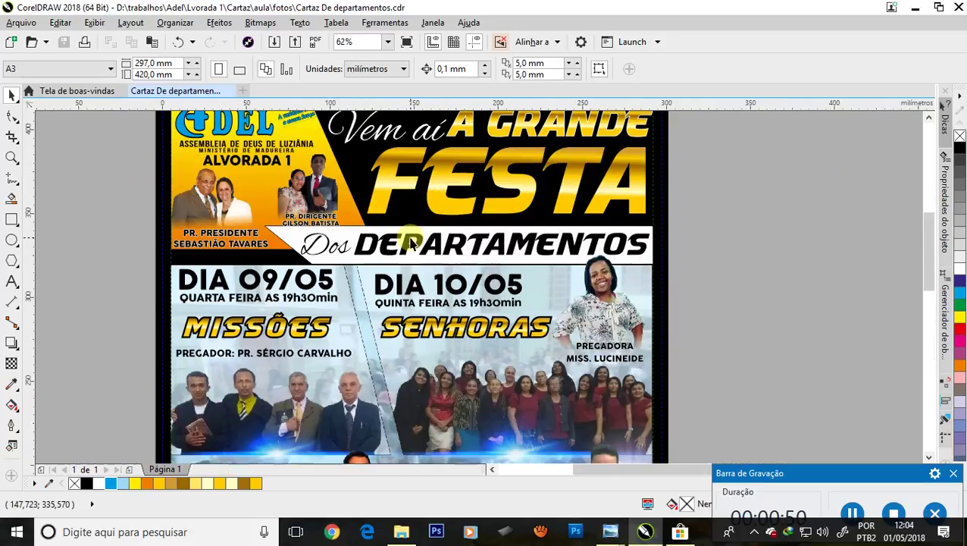
scroll(400, 257, up, 1)
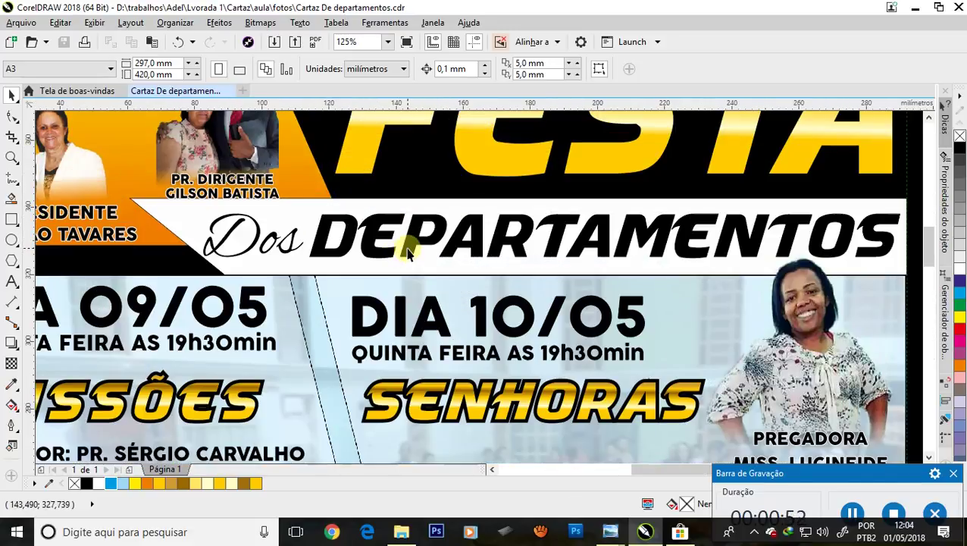
Step: Select every text object on the poster, convert them all to curves, then deselect
click(407, 253)
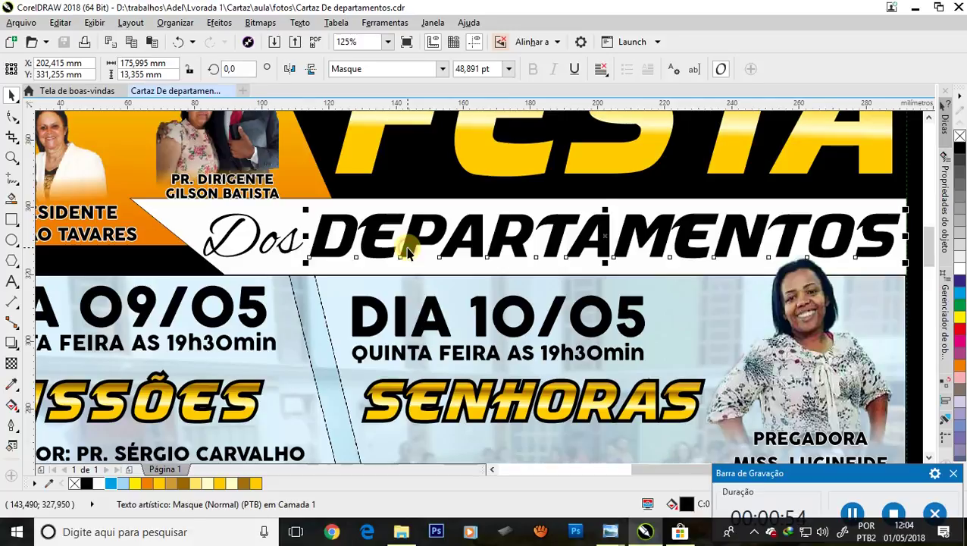
scroll(407, 253, down, 1)
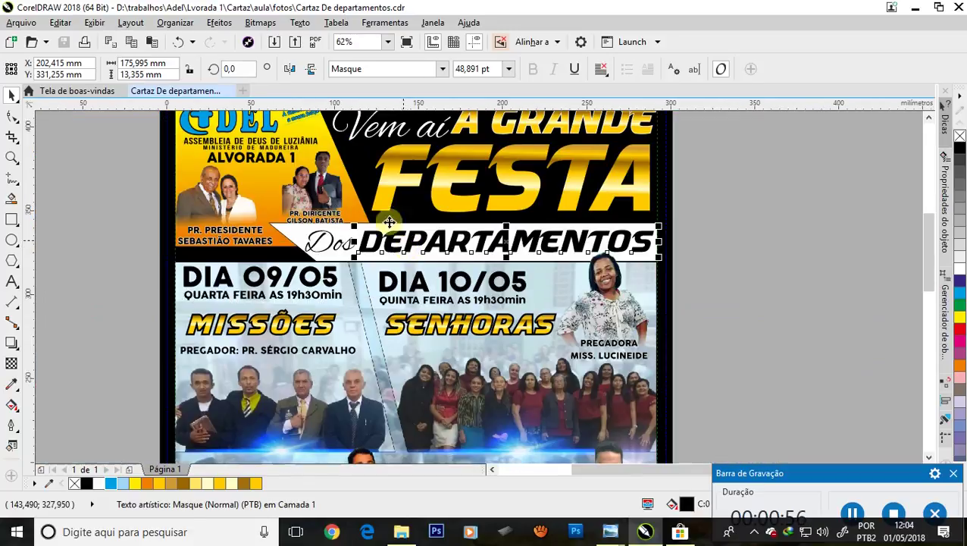
click(58, 24)
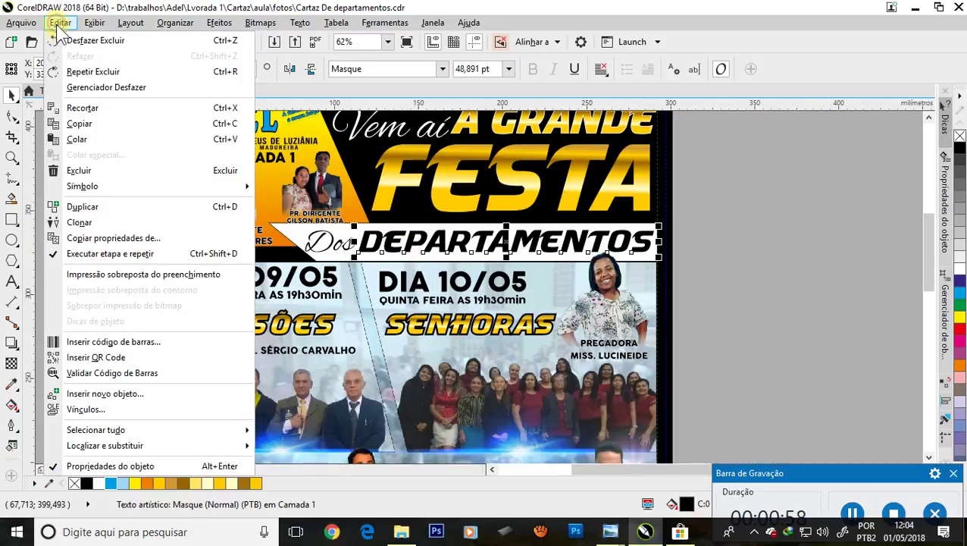
mouse_move(96, 430)
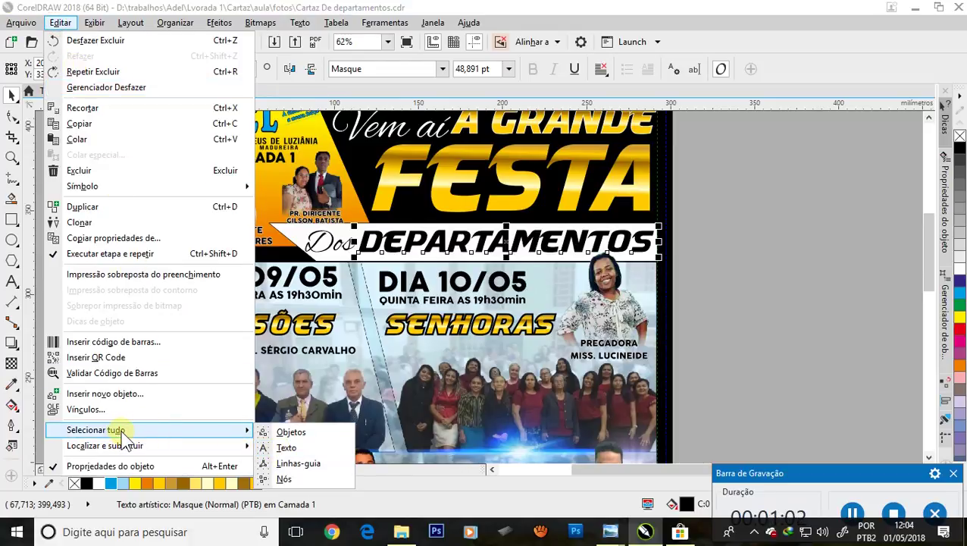
click(287, 448)
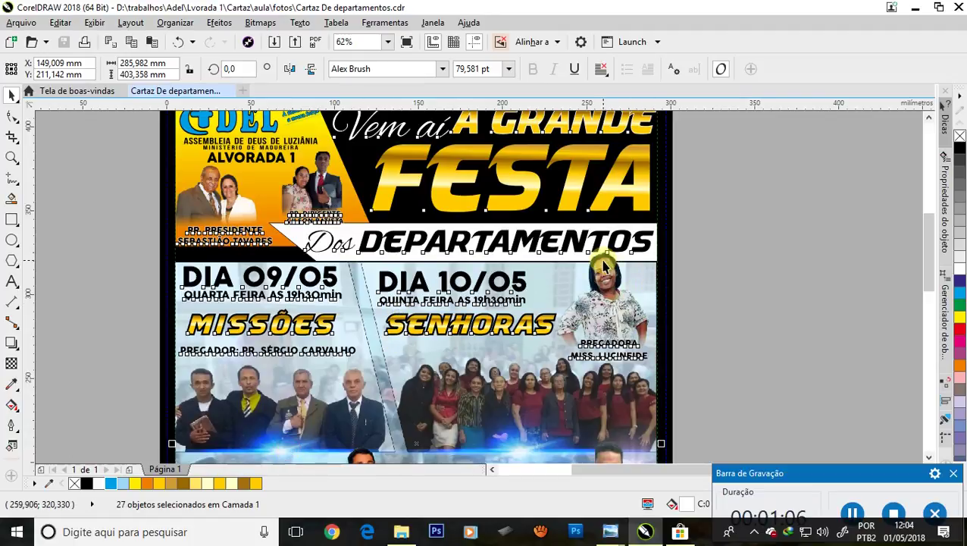
click(175, 22)
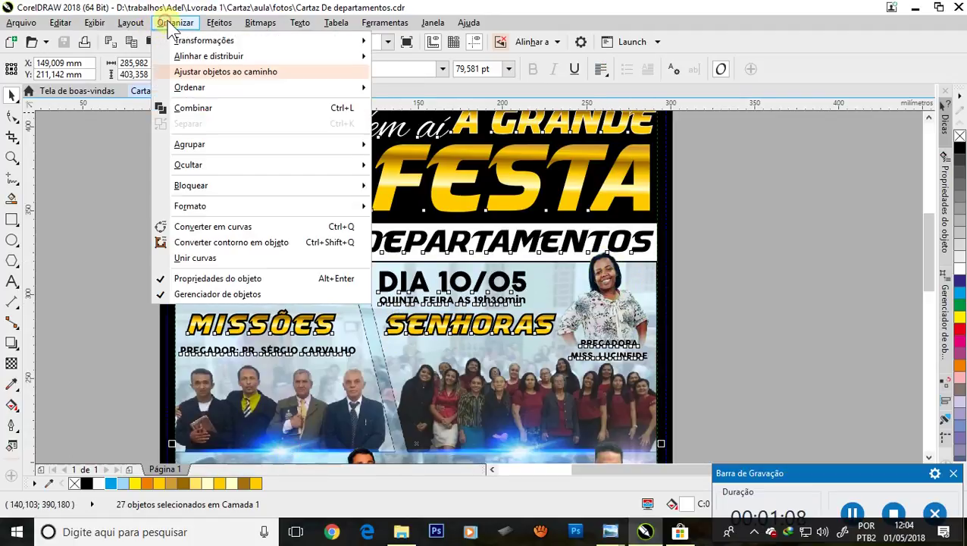
click(254, 228)
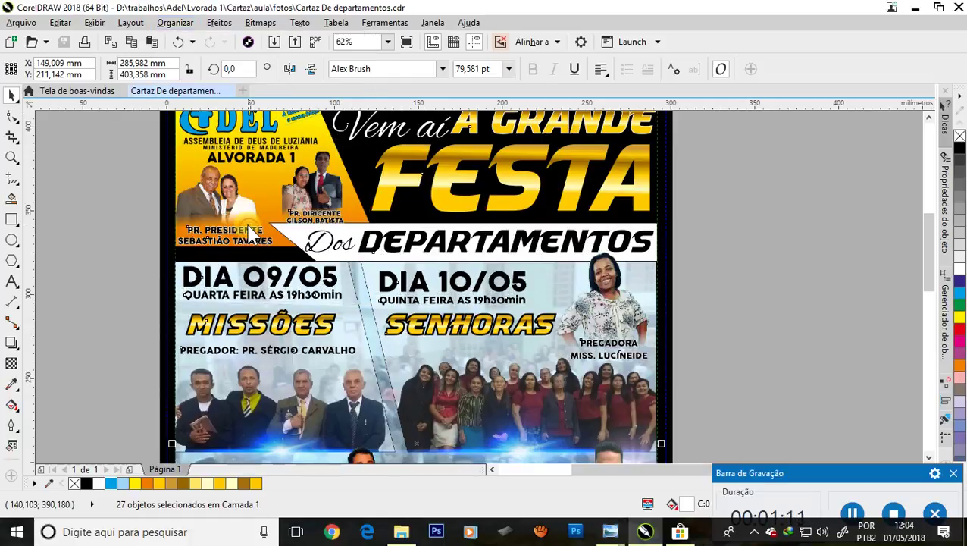
click(702, 233)
scroll(390, 234, down, 4)
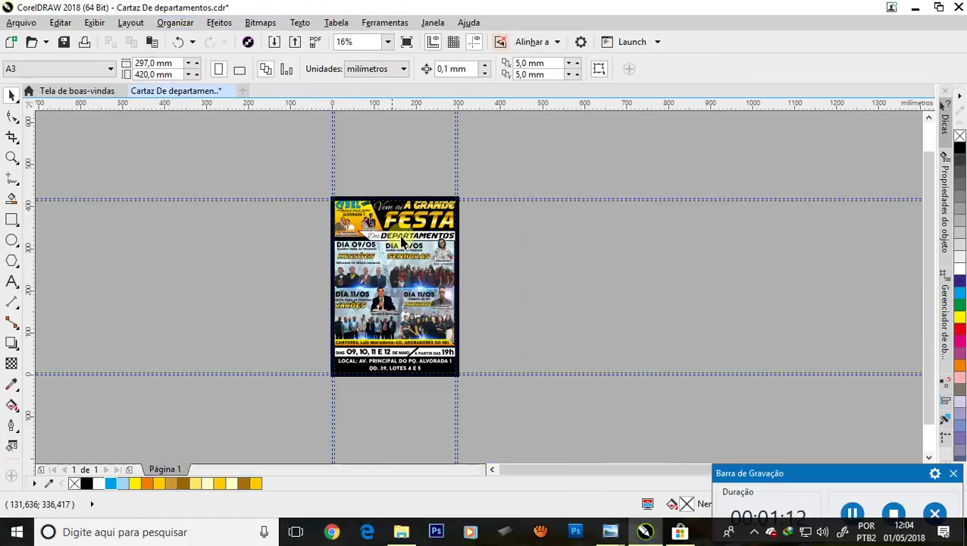
scroll(397, 360, up, 2)
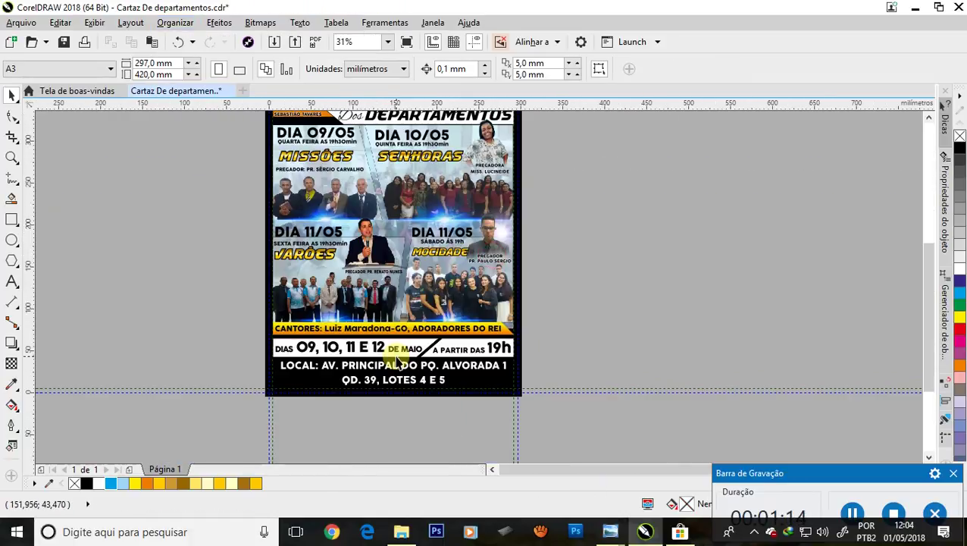
scroll(397, 360, down, 2)
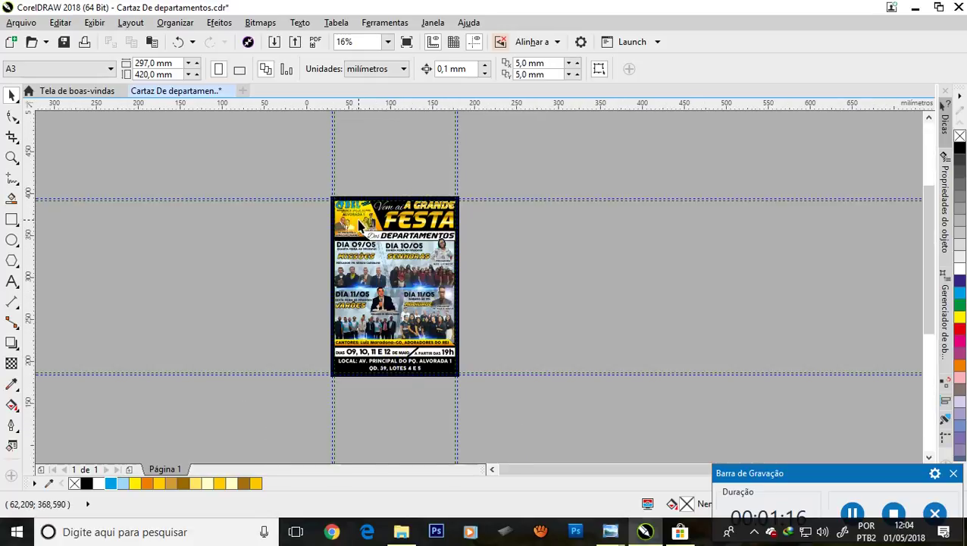
scroll(361, 226, up, 2)
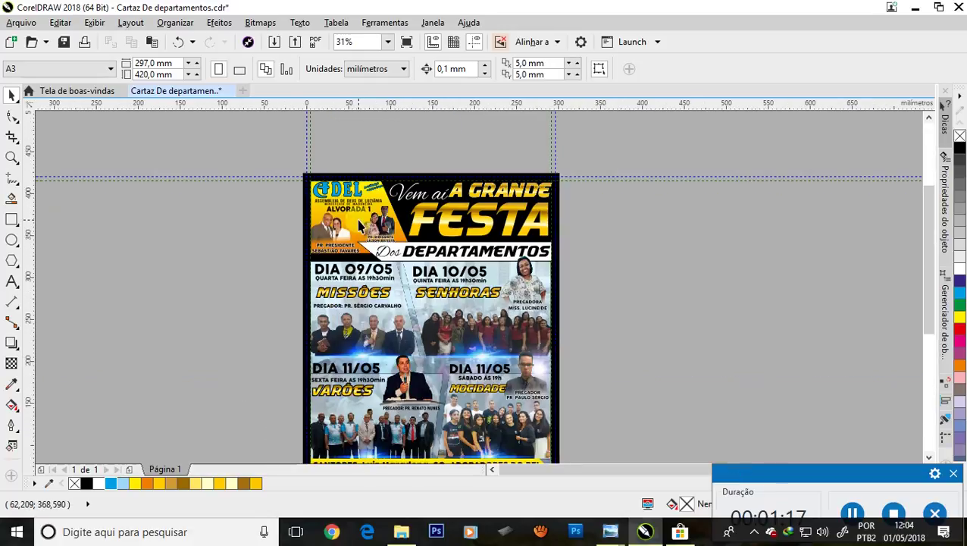
Step: Save a copy of the poster named 'Cartaz De departamentos - CURVAS'
click(22, 23)
click(47, 160)
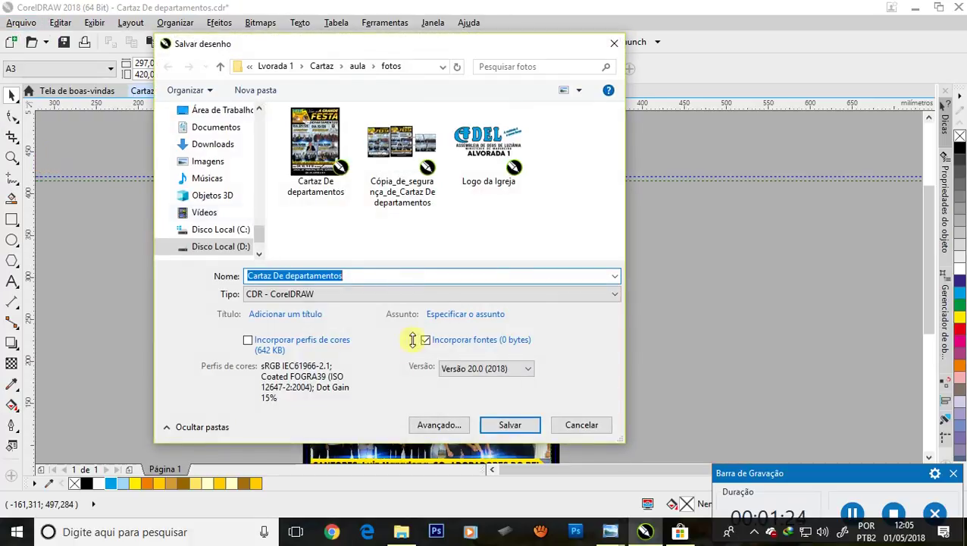
click(359, 274)
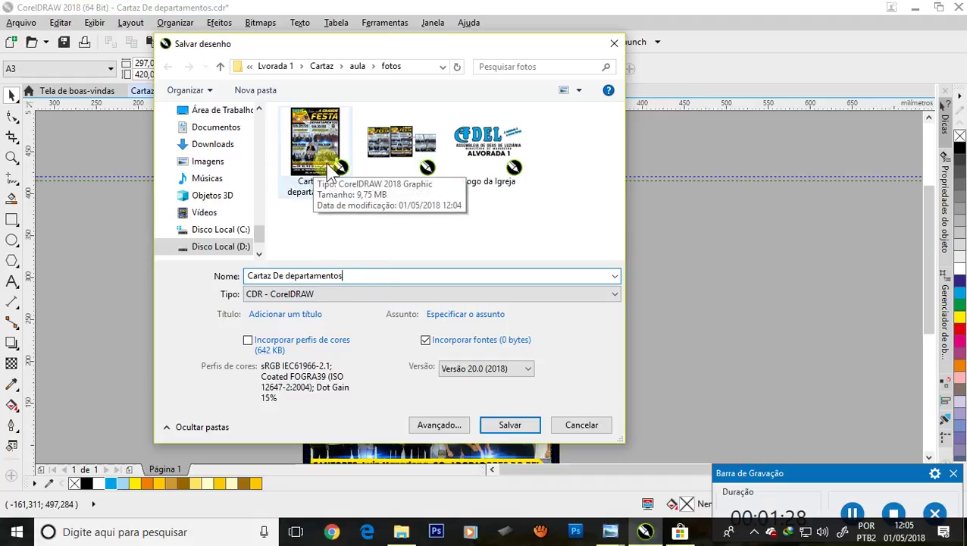
click(356, 281)
click(355, 276)
text(-)
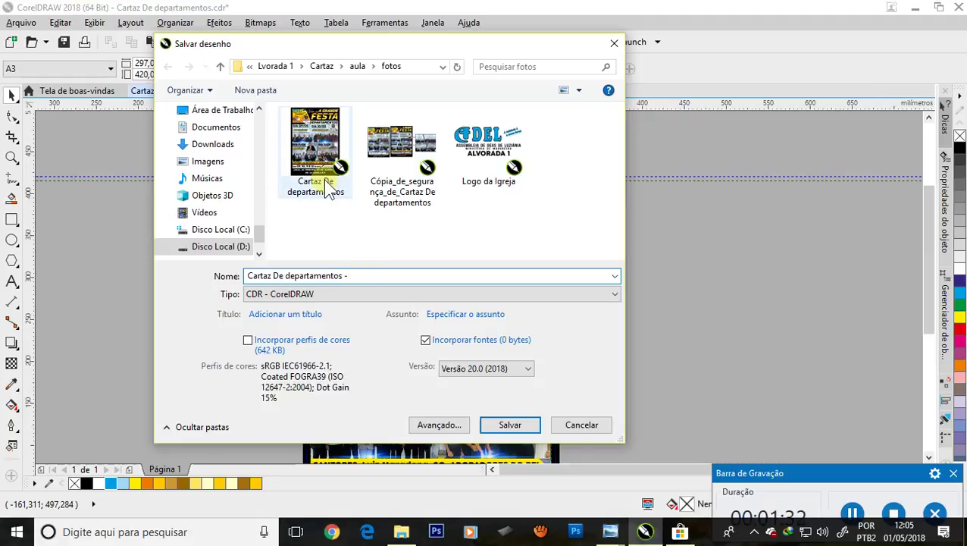
text(CURV)
text(AS)
click(282, 276)
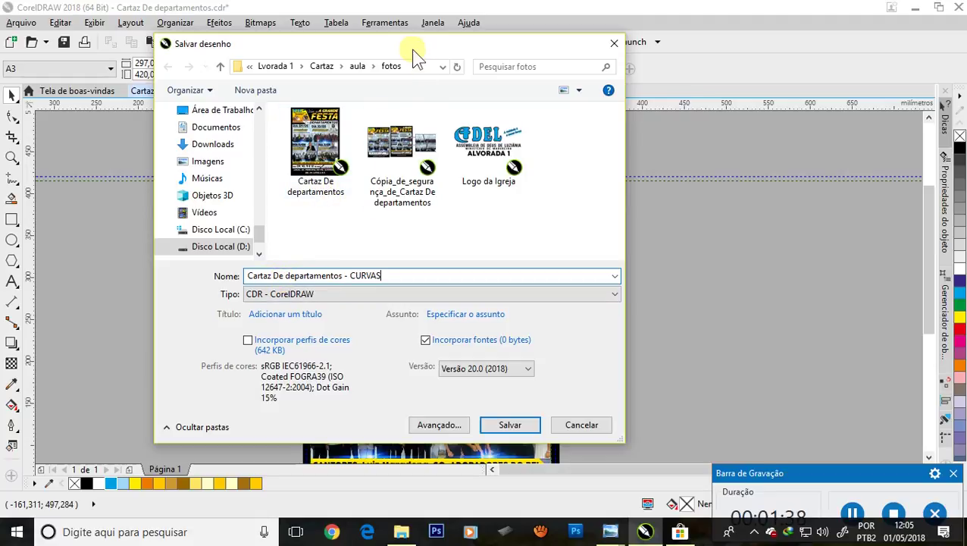
drag(410, 43, 451, 25)
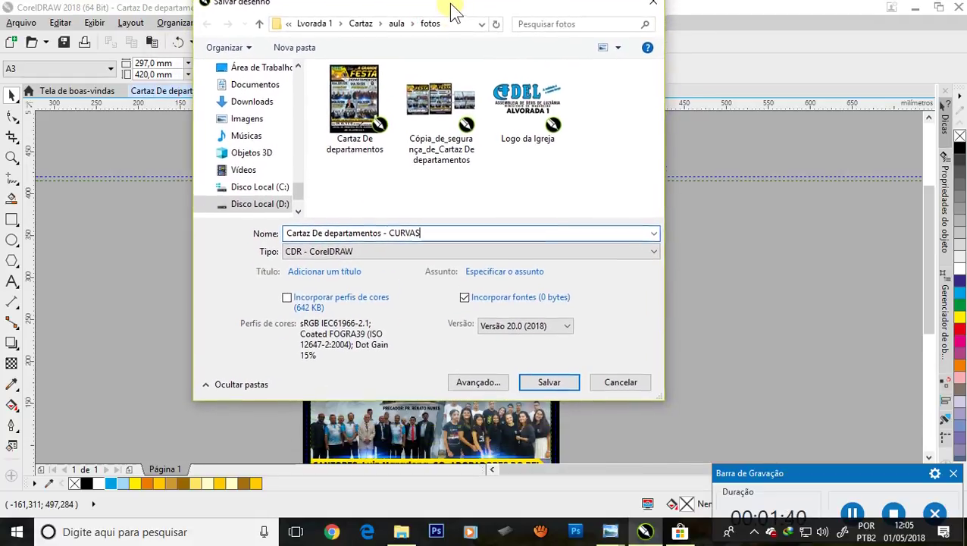
drag(451, 32, 468, 28)
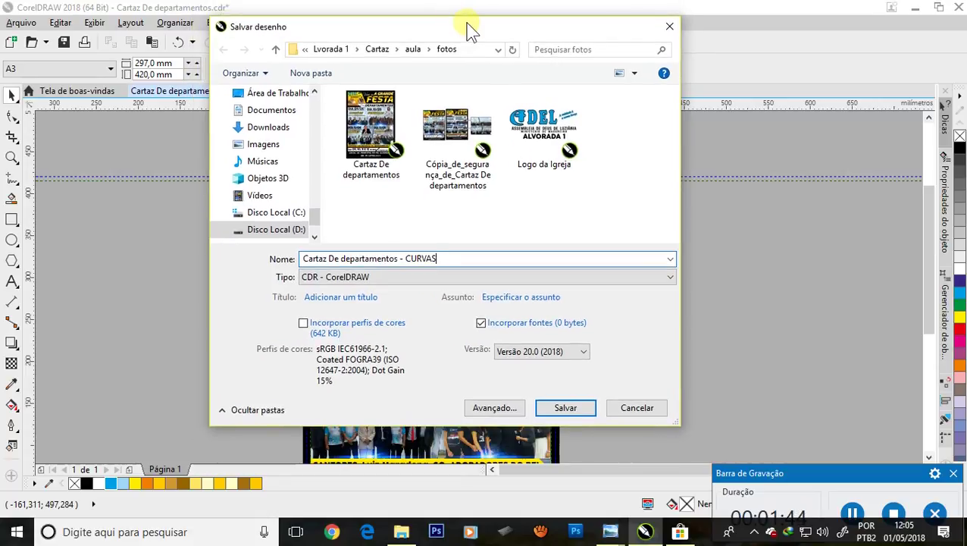
drag(470, 30, 496, 32)
Step: Keep the CDR format, choose Version 17.0, and save the file
click(576, 219)
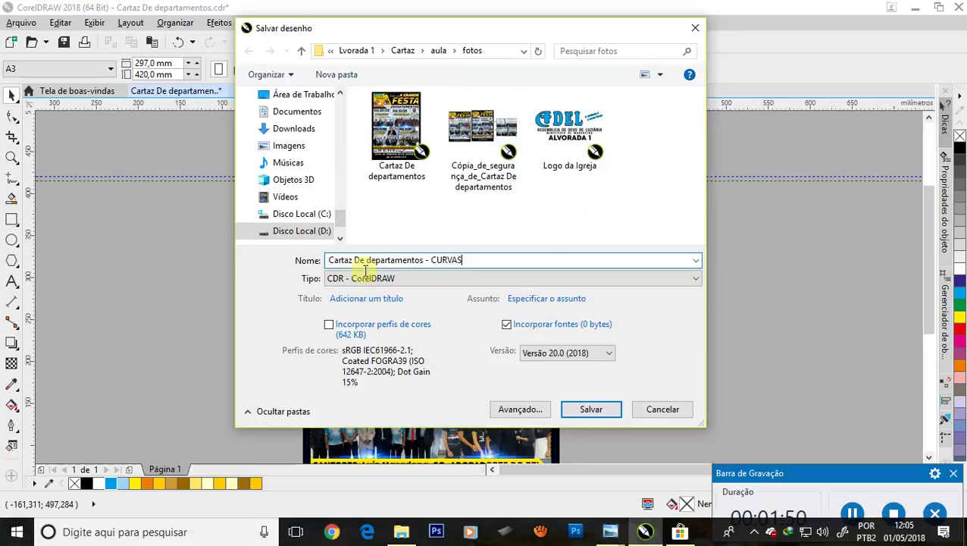
click(695, 278)
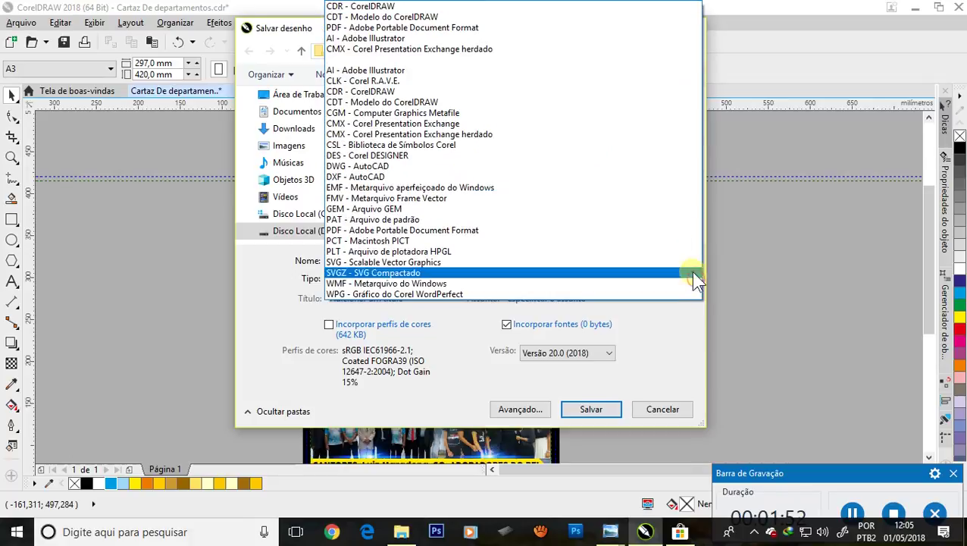
click(398, 7)
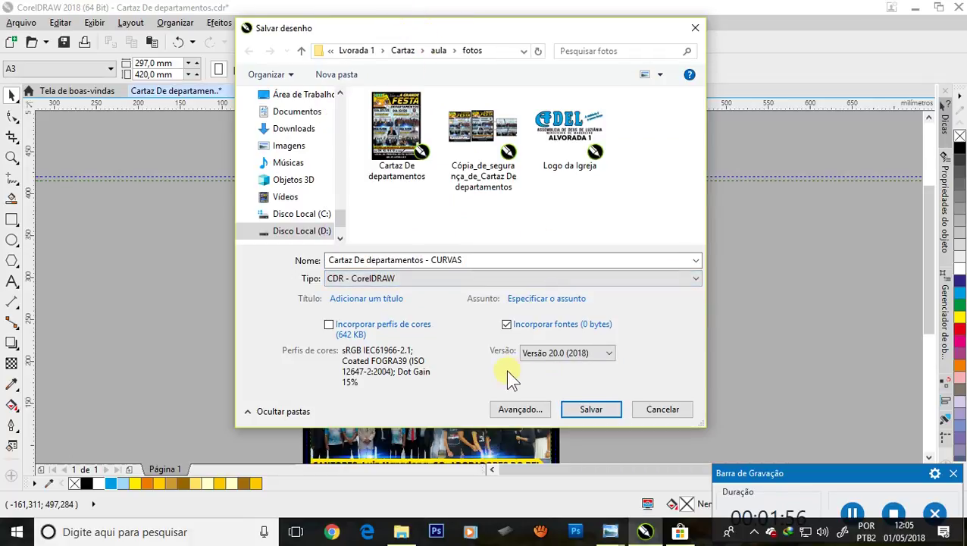
click(607, 355)
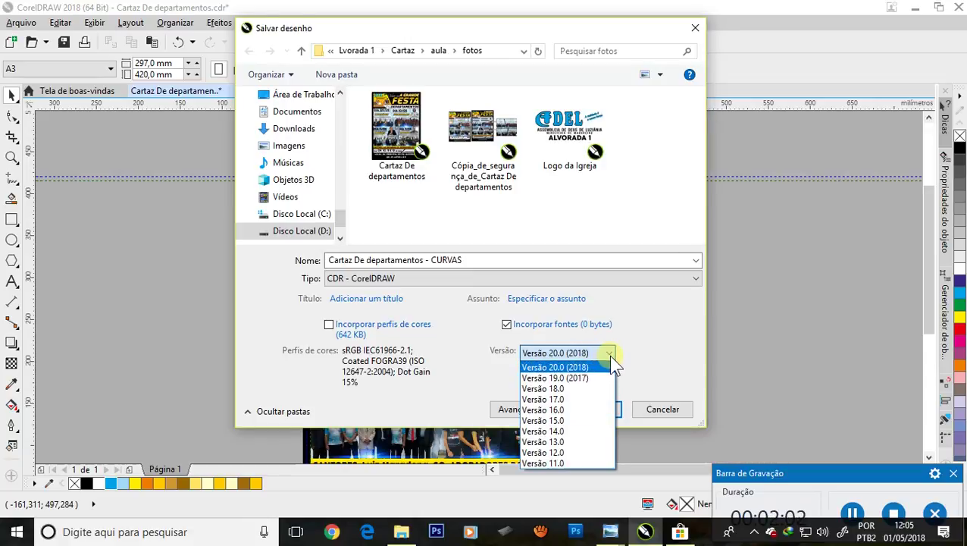
click(552, 398)
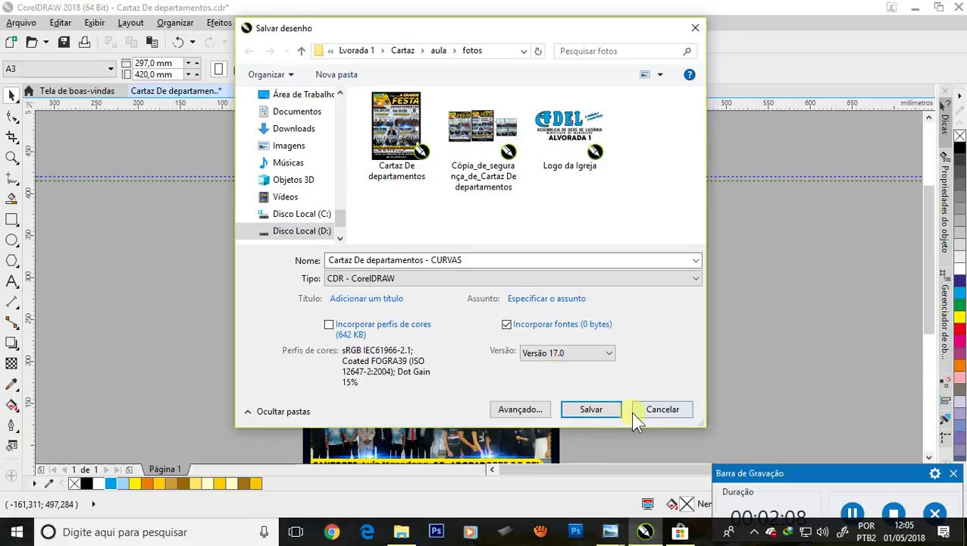
click(590, 410)
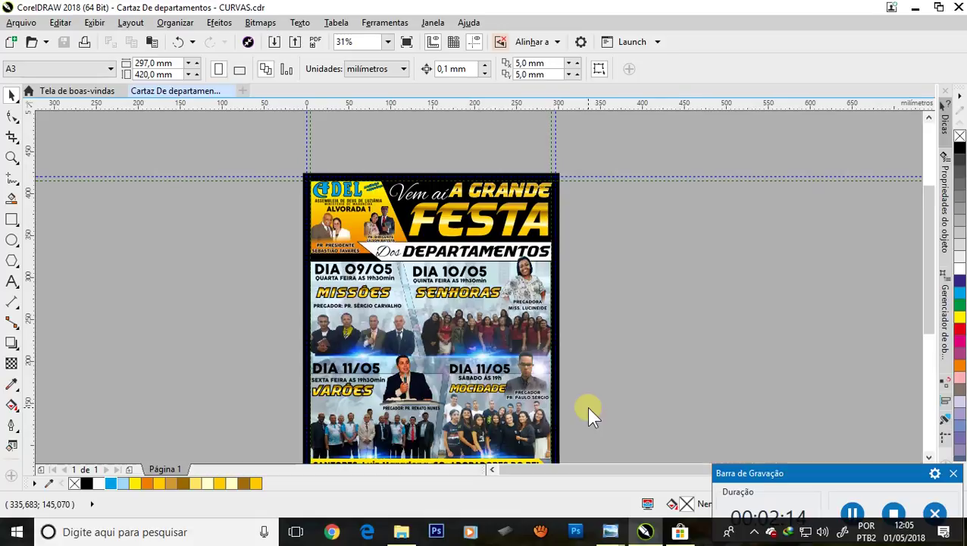
Step: Zoom to the full poster page with Shift+F4, then return to the Pick tool
scroll(336, 205, down, 2)
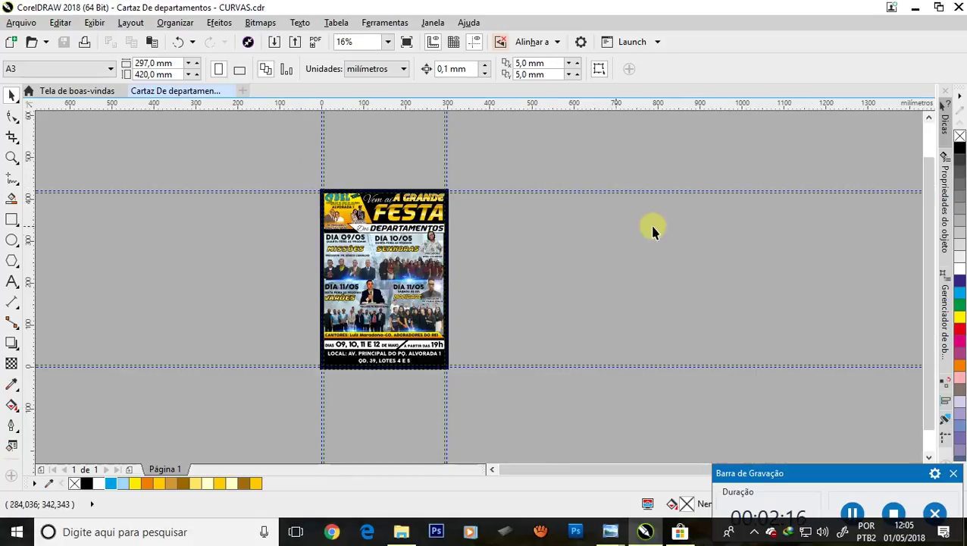
click(11, 158)
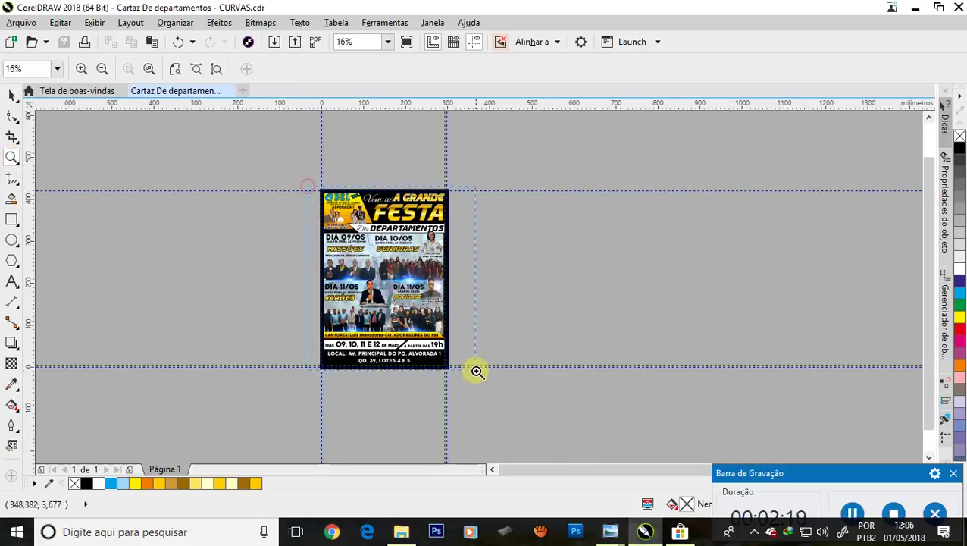
key(shift+F4)
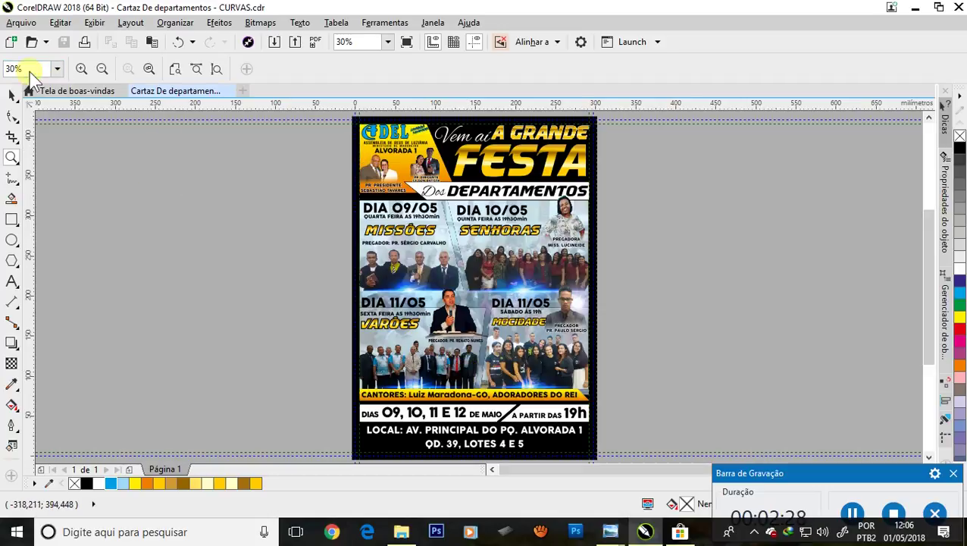
click(12, 95)
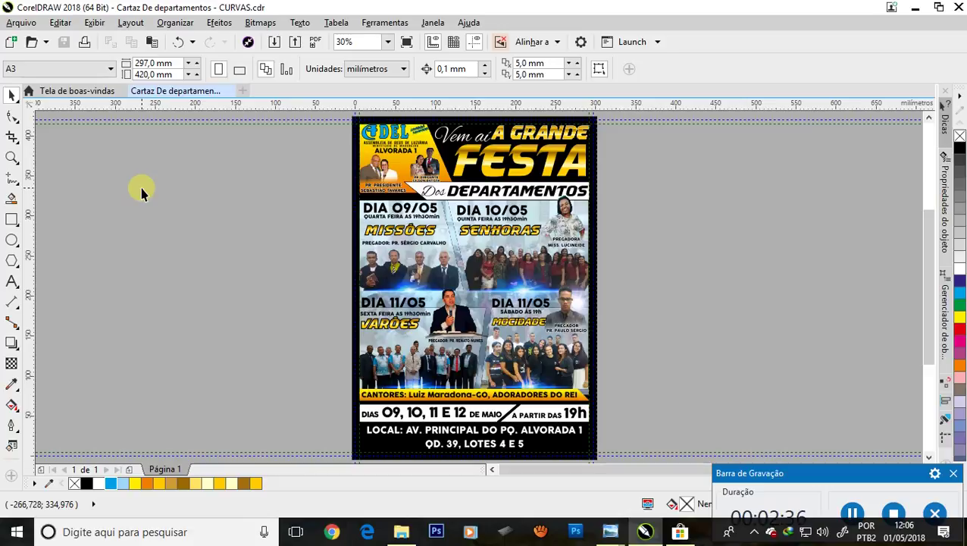
Step: Start Publish to PDF and open its Configurações settings dialog
click(314, 41)
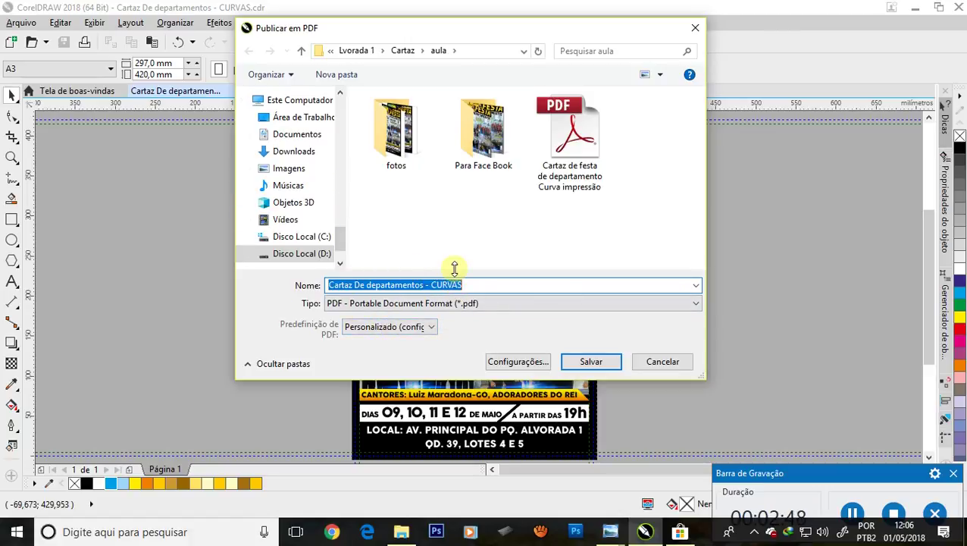
click(534, 363)
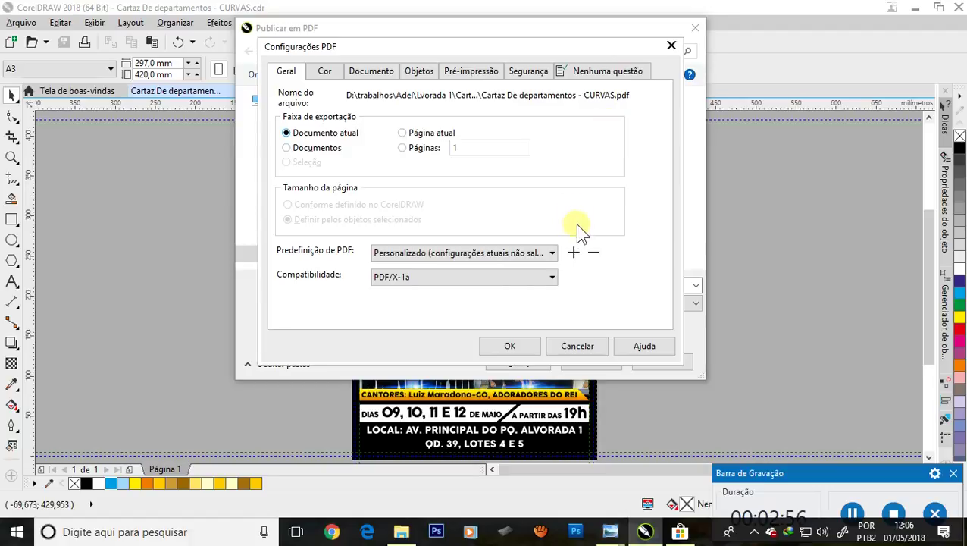
Step: Confirm the 4,0 mm bleed and PDF/X-1a compatibility, then save the PDF into fotos
click(482, 72)
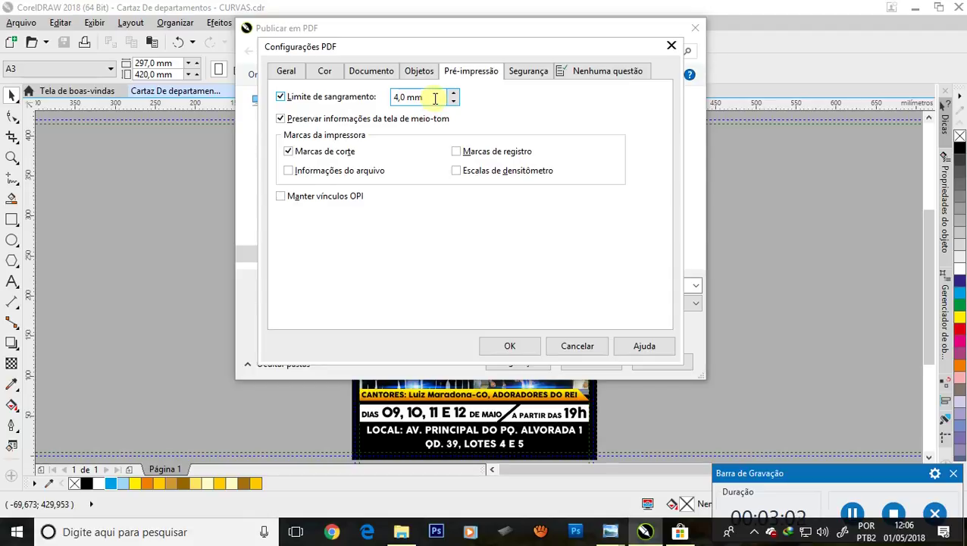
click(411, 96)
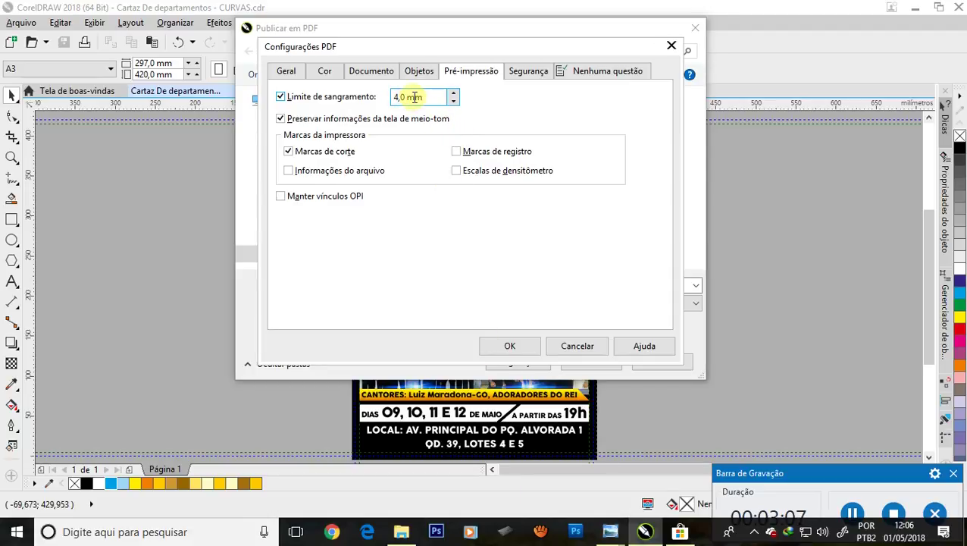
click(286, 72)
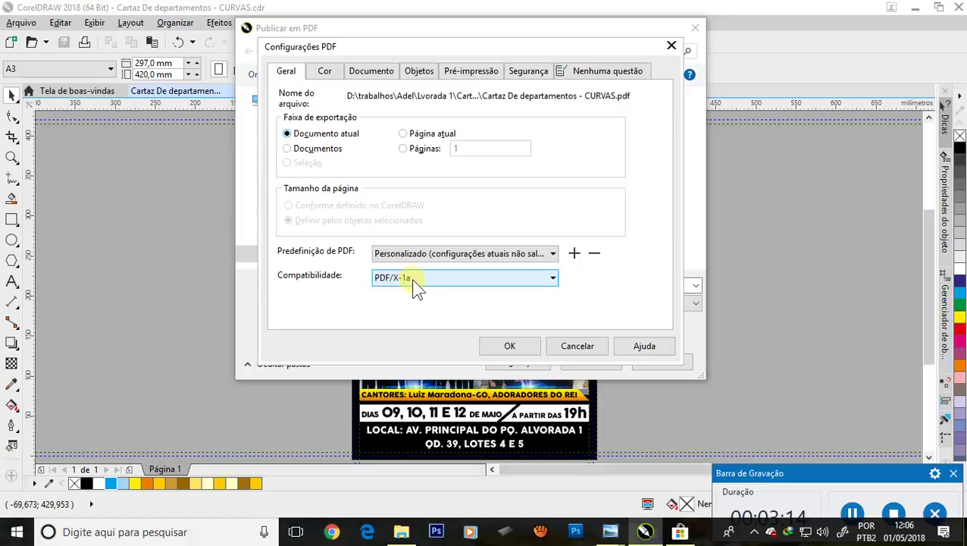
click(552, 278)
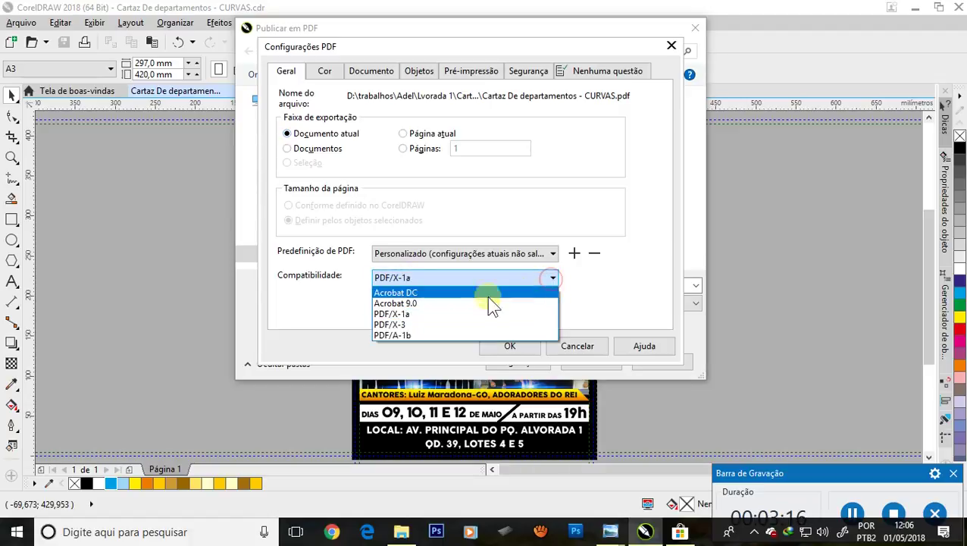
click(398, 313)
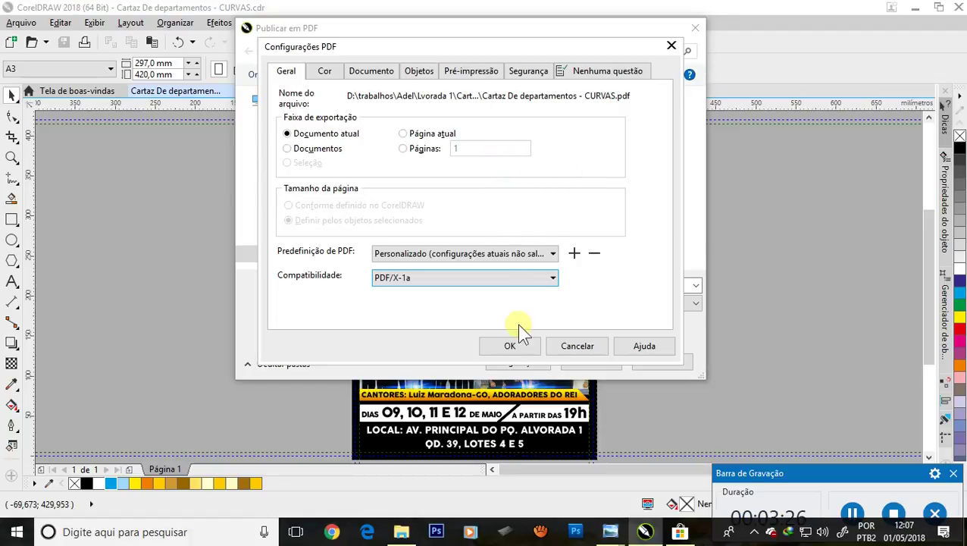
click(517, 349)
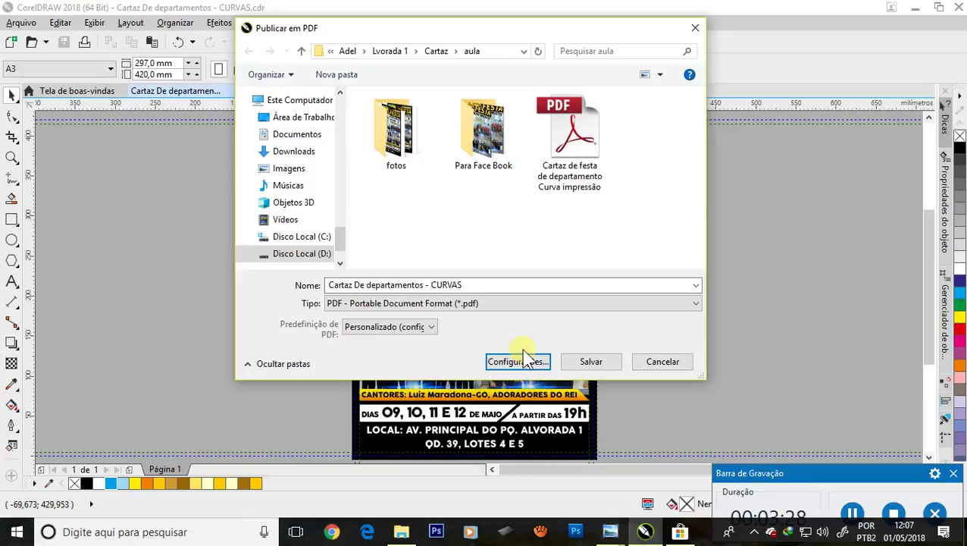
double_click(393, 127)
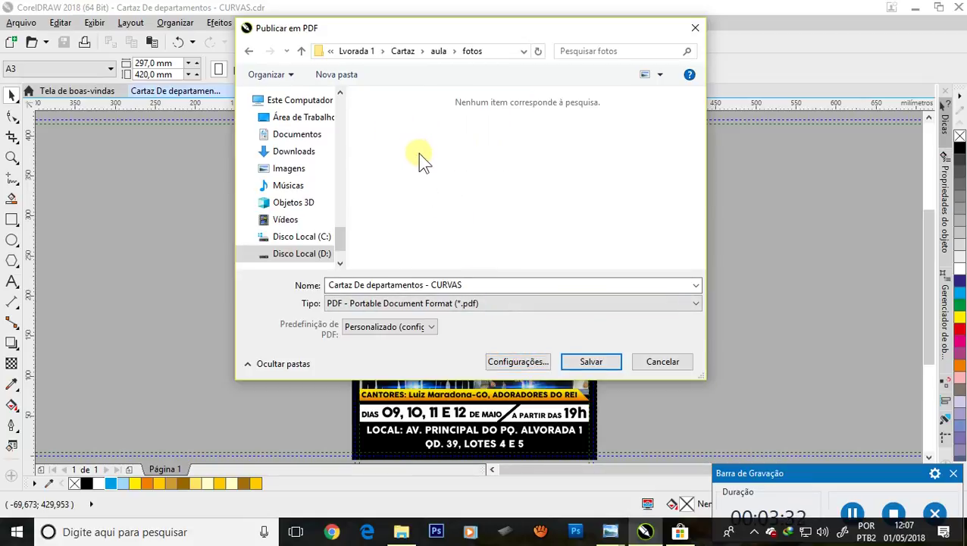
click(584, 366)
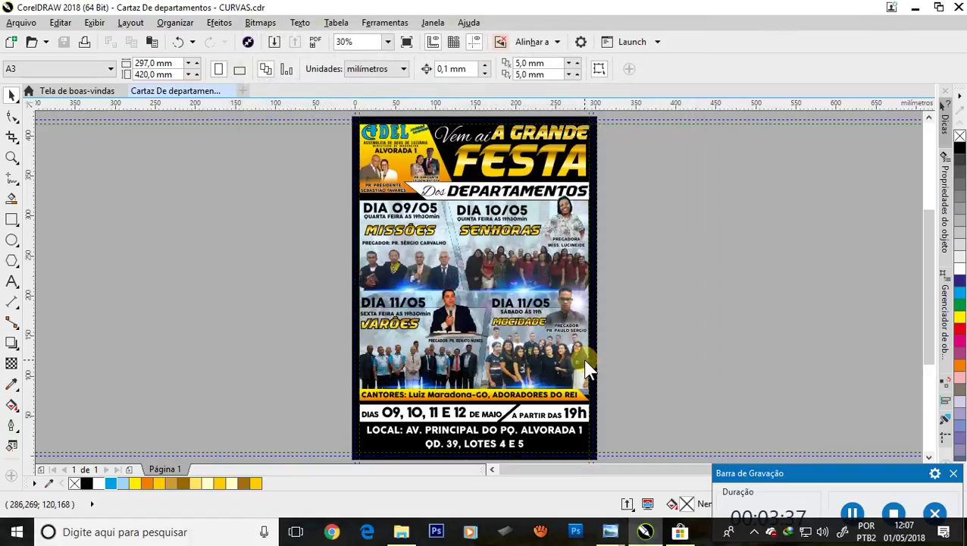
drag(836, 471, 129, 336)
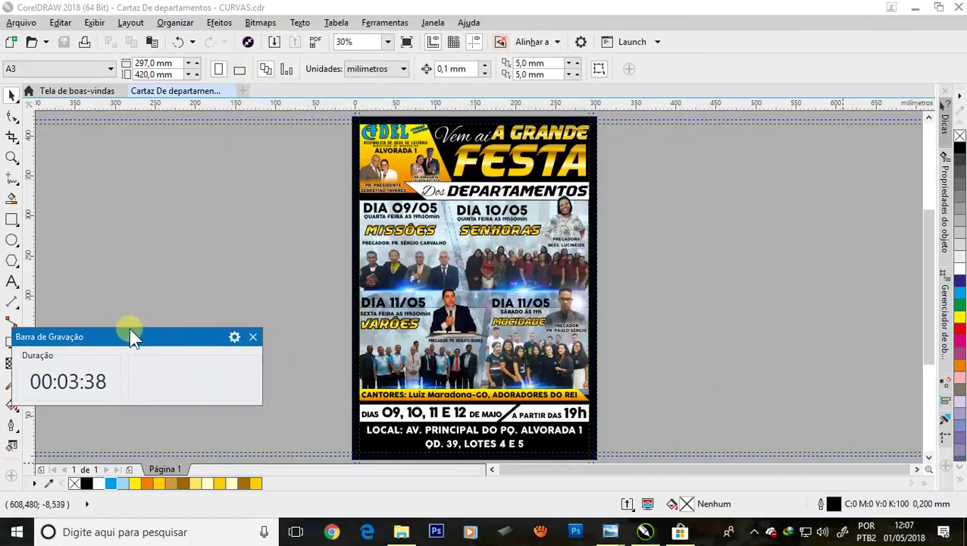
click(628, 504)
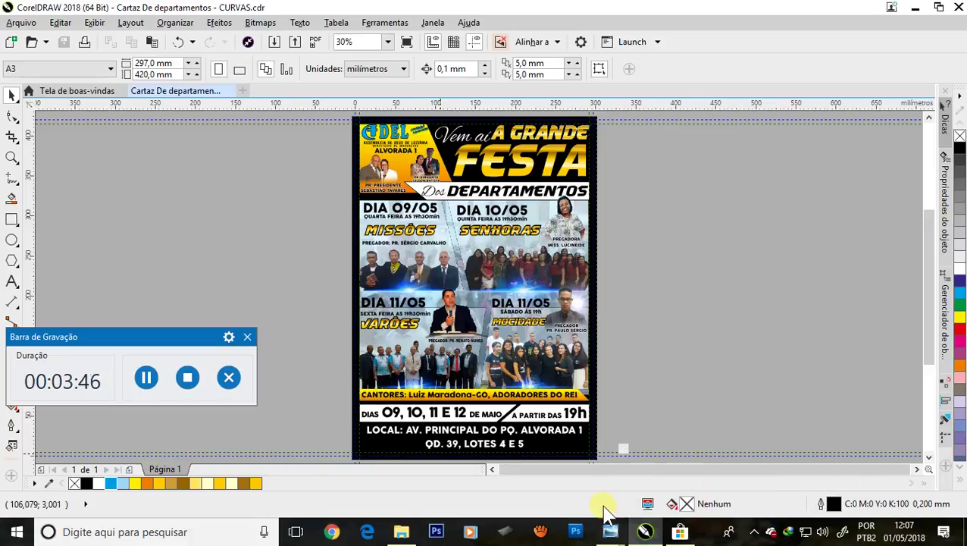
drag(145, 339, 213, 352)
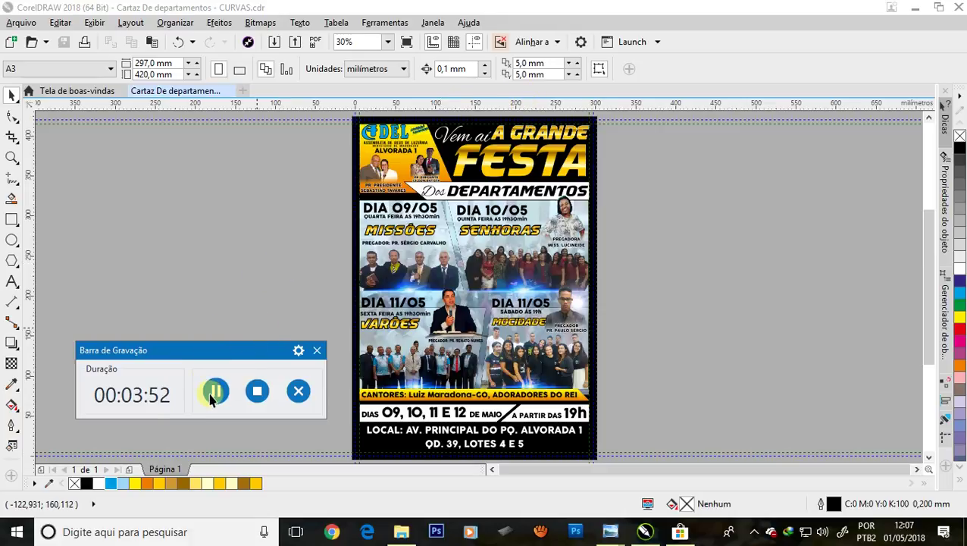
mouse_move(206, 357)
mouse_down()
mouse_move(727, 406)
mouse_move(795, 447)
mouse_move(697, 458)
mouse_up()
scroll(506, 459, up, 2)
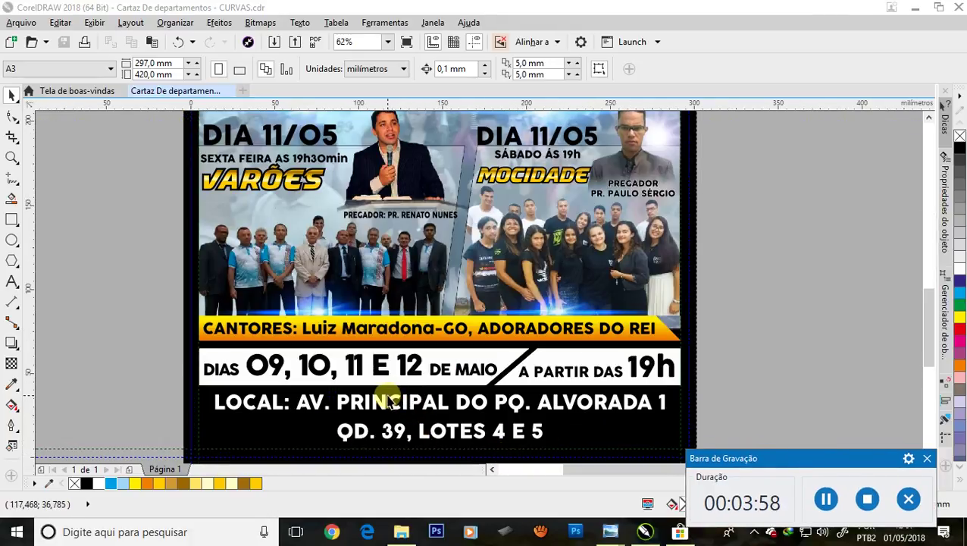
scroll(382, 398, down, 2)
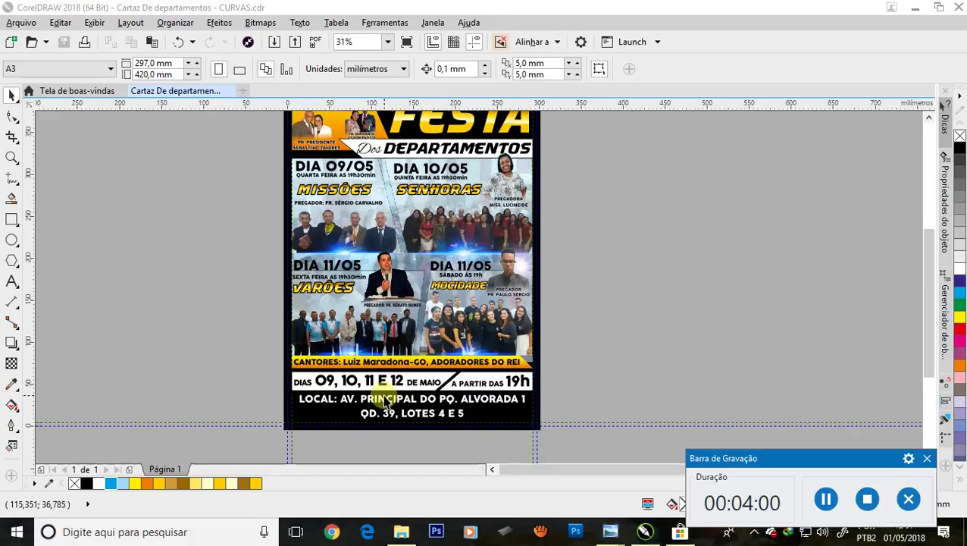
scroll(393, 407, down, 2)
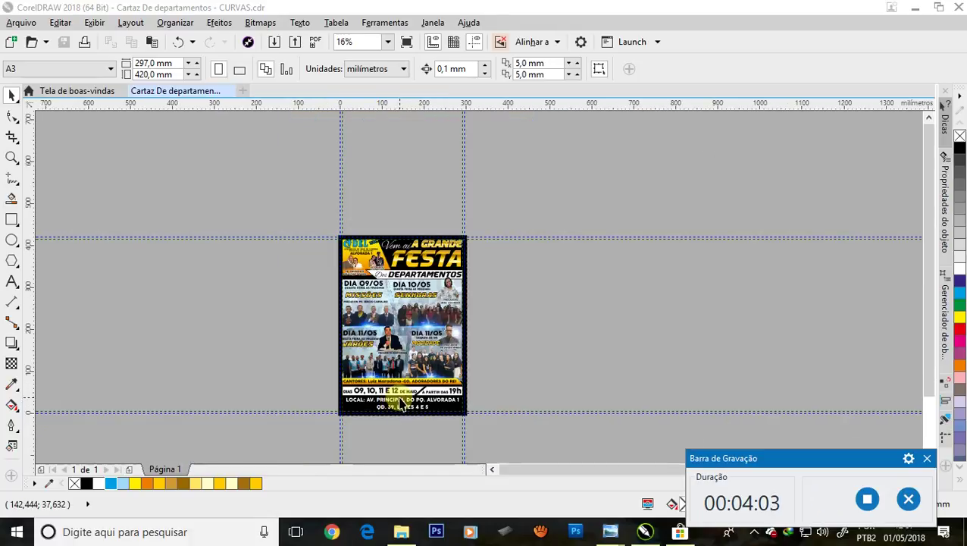
scroll(401, 404, up, 2)
scroll(401, 404, down, 1)
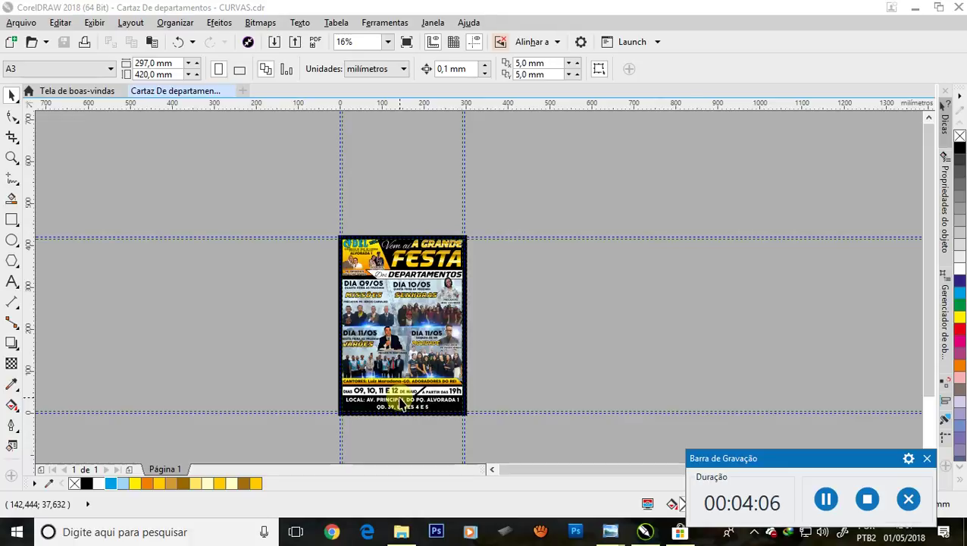
Step: Start a new document using the Face Book preset at 1280 × 1752 px
click(243, 91)
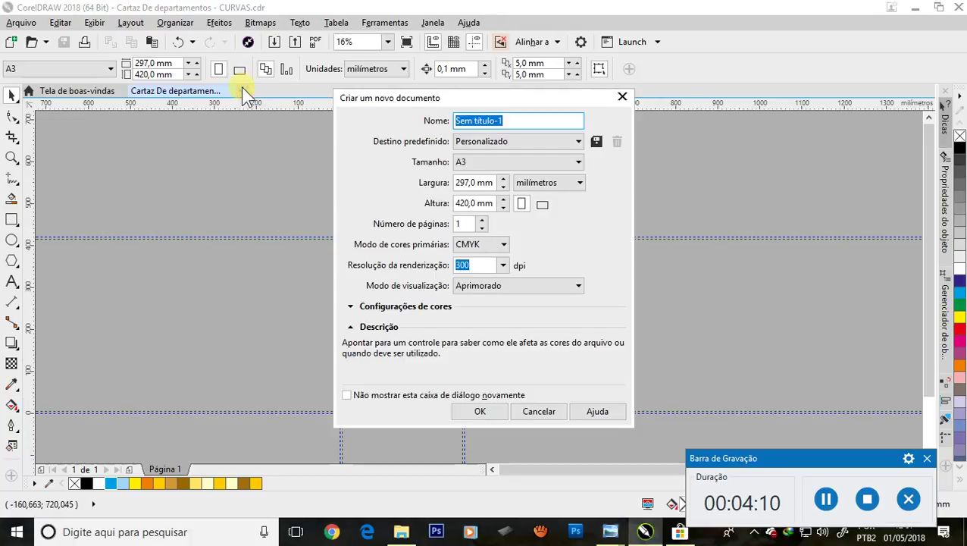
click(576, 163)
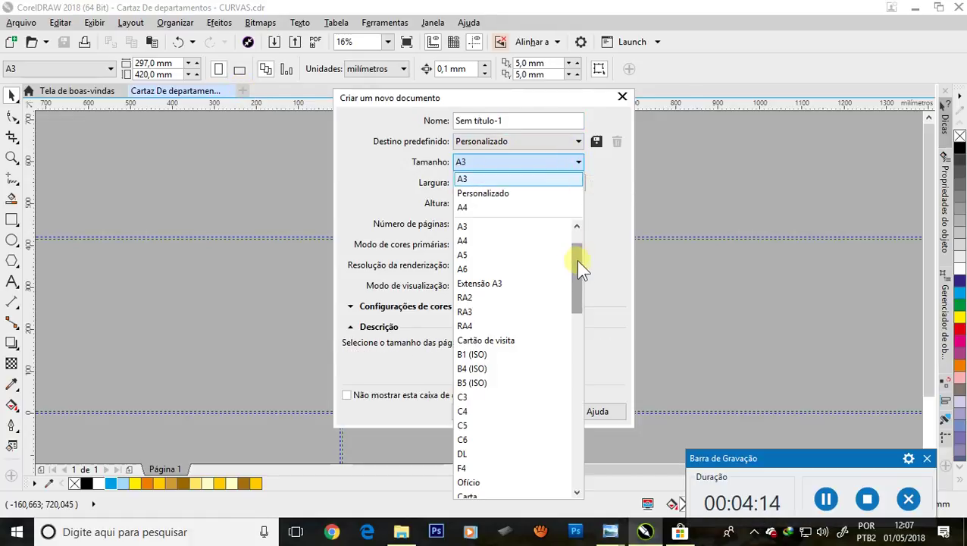
drag(574, 258, 570, 237)
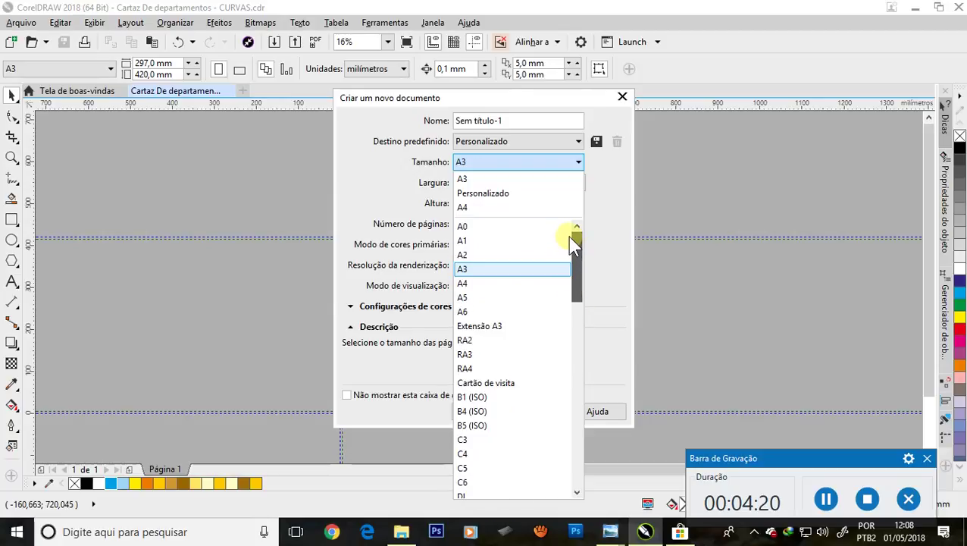
click(381, 165)
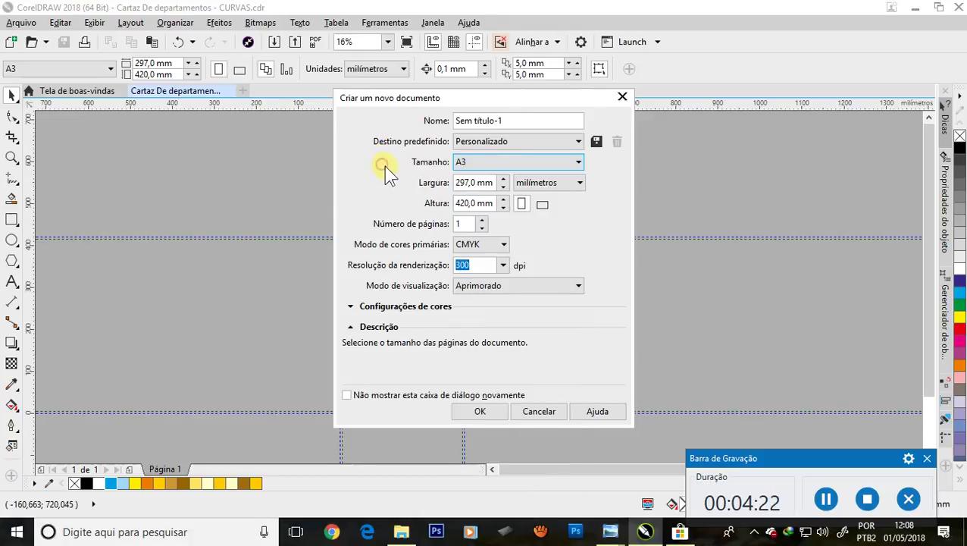
click(571, 144)
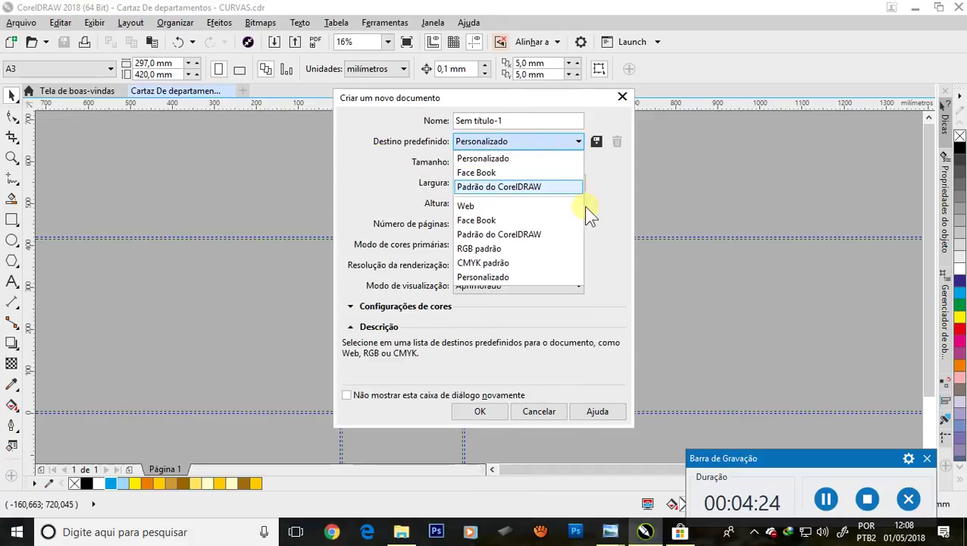
click(493, 220)
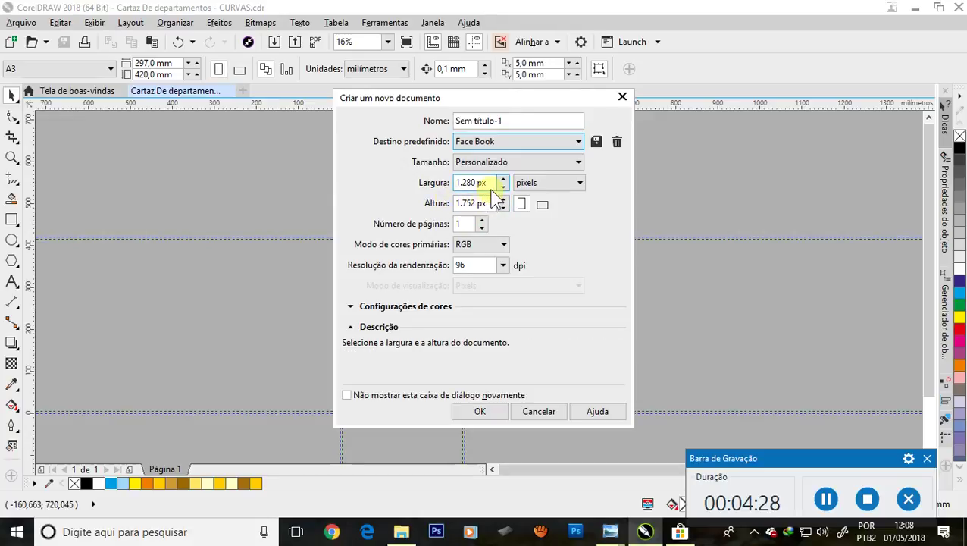
drag(493, 182, 450, 183)
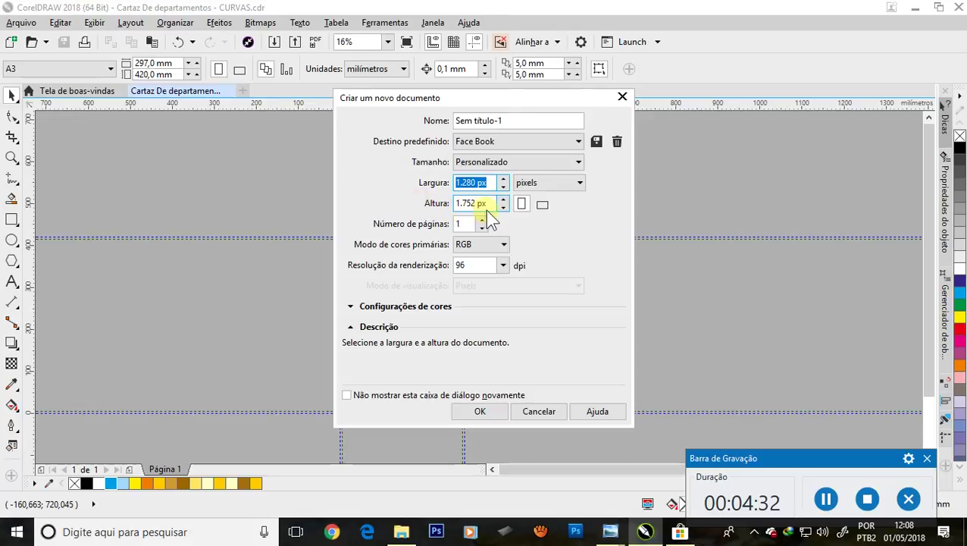
drag(493, 203, 453, 205)
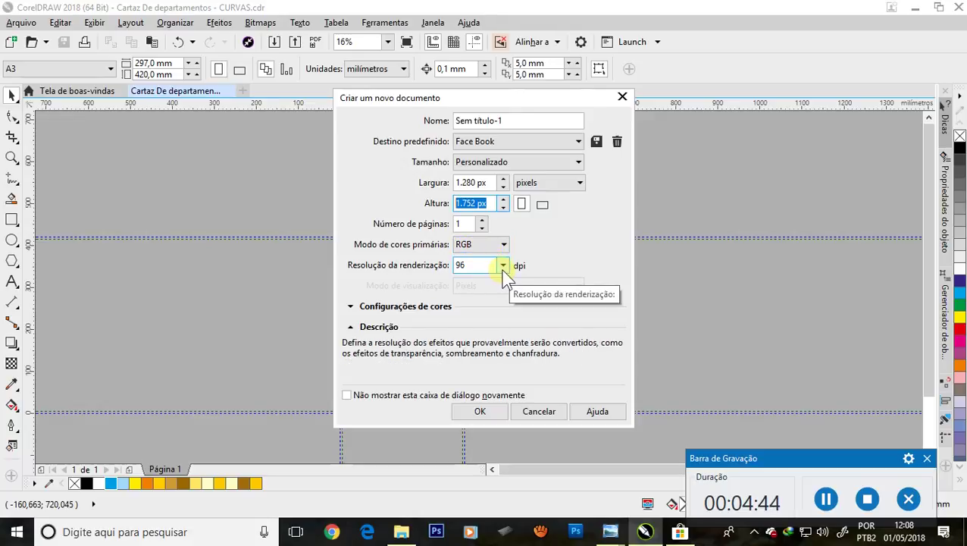
Step: Set the rendering resolution to 72 dpi, keep RGB, and create the document
click(500, 267)
click(460, 332)
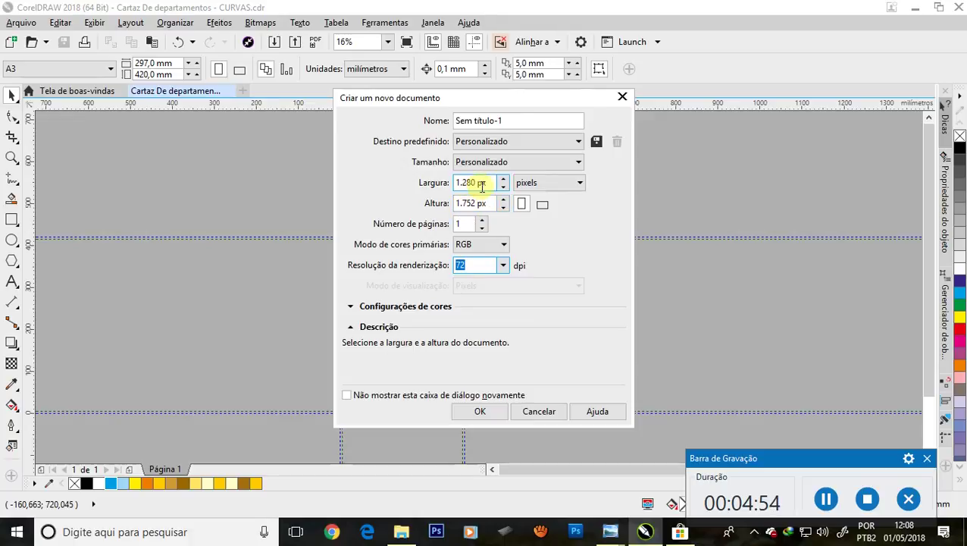
drag(461, 182, 493, 213)
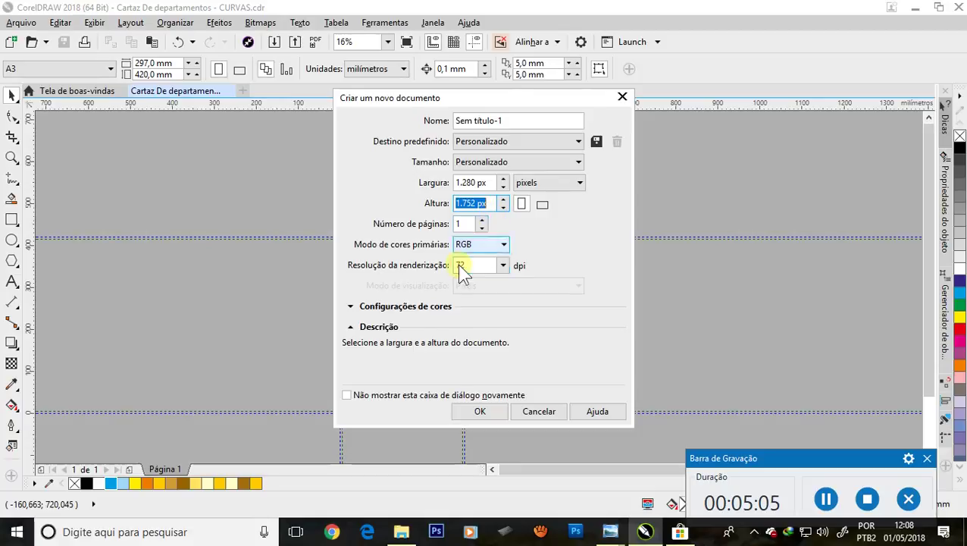
click(497, 244)
click(496, 243)
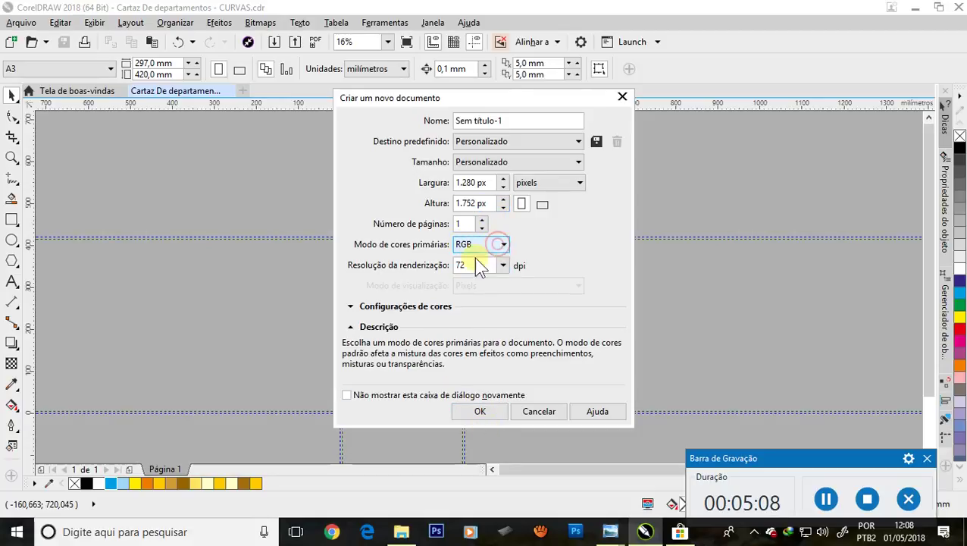
click(483, 411)
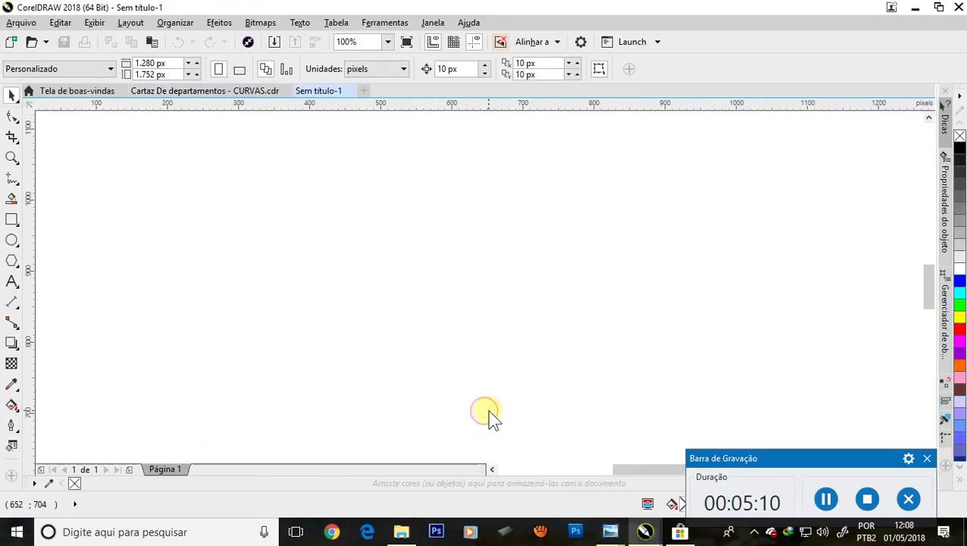
Step: Group the poster's 39 objects and copy the group
scroll(438, 285, down, 5)
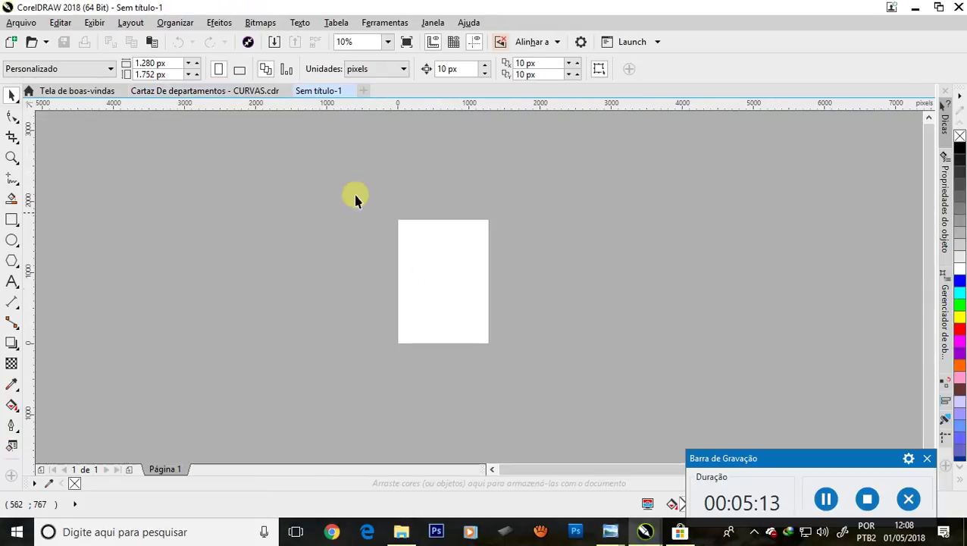
click(222, 89)
drag(262, 173, 503, 442)
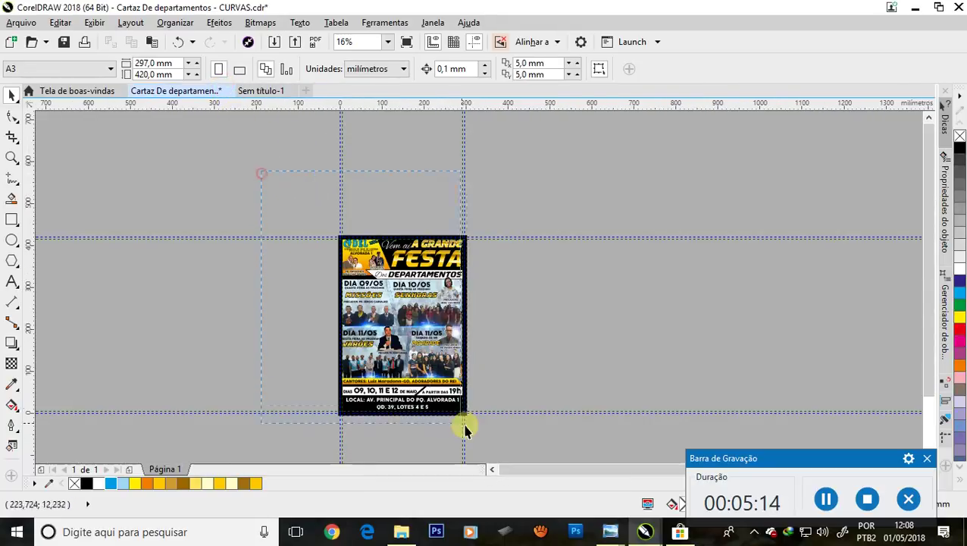
right_click(399, 309)
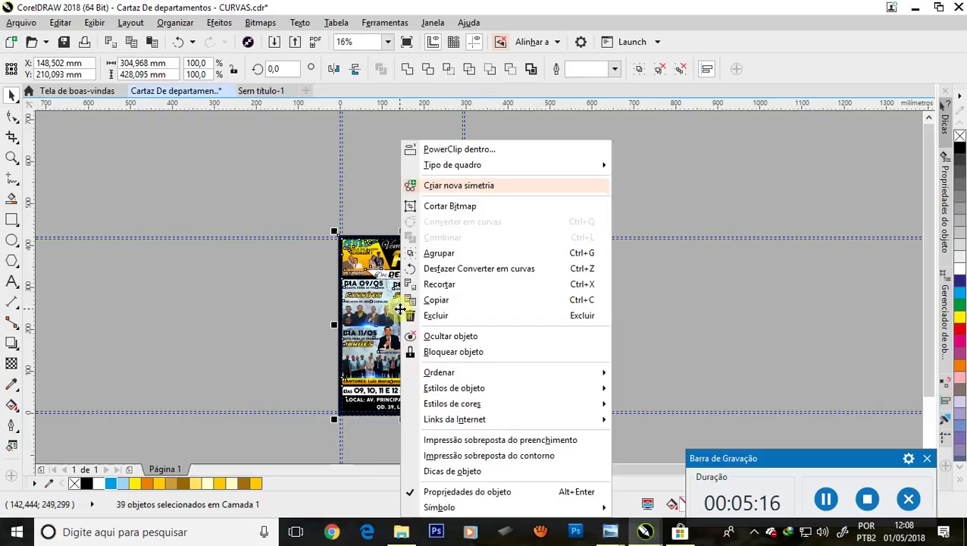
click(443, 253)
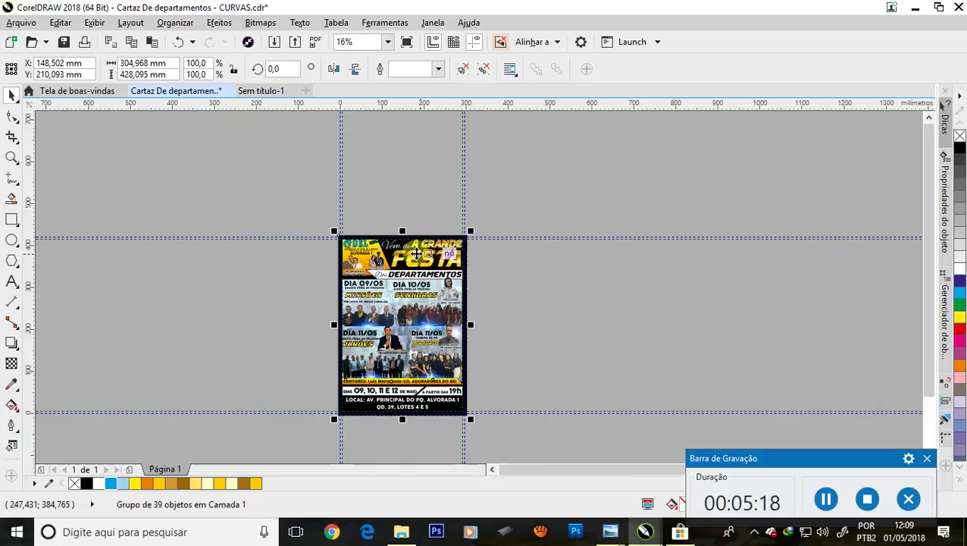
right_click(414, 252)
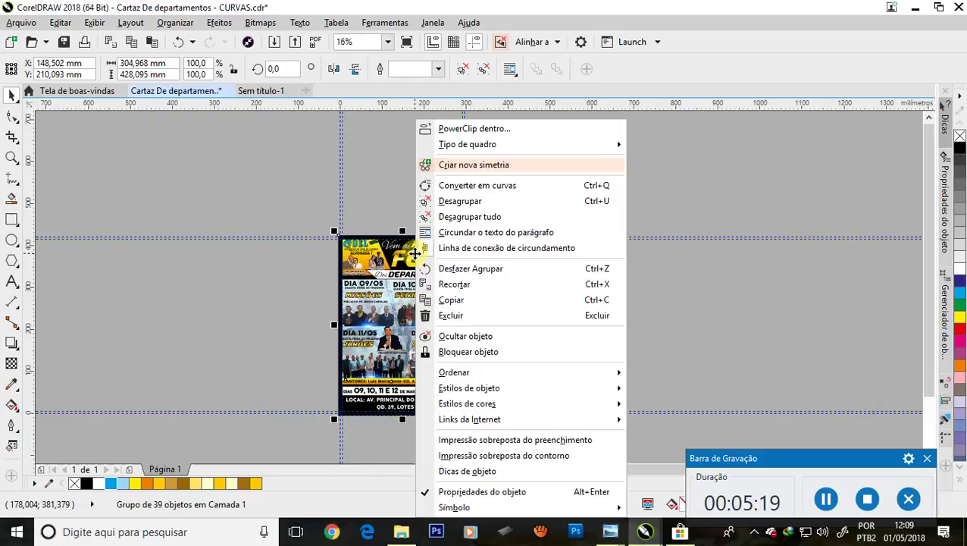
click(464, 299)
Step: Paste the grouped poster onto the blank Sem título-1 page
click(253, 92)
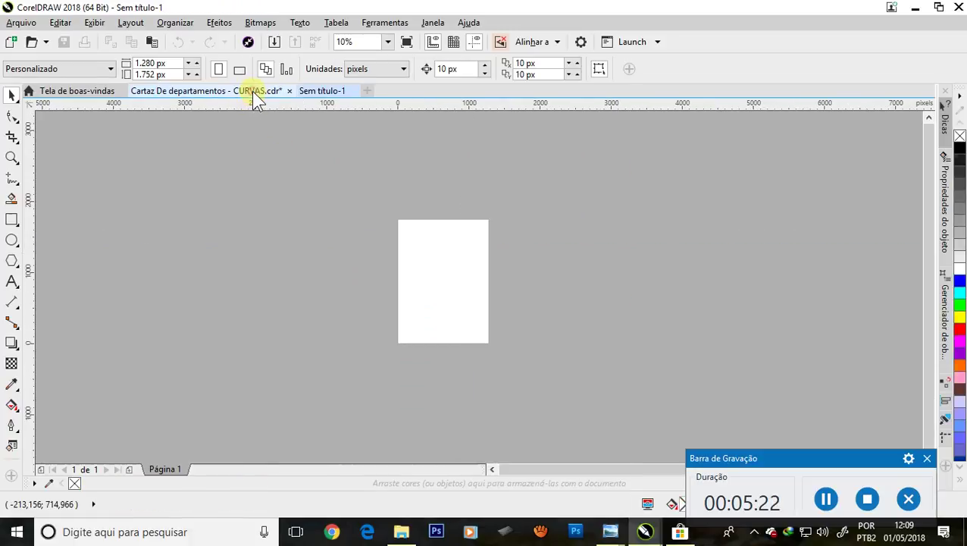
right_click(299, 161)
click(332, 269)
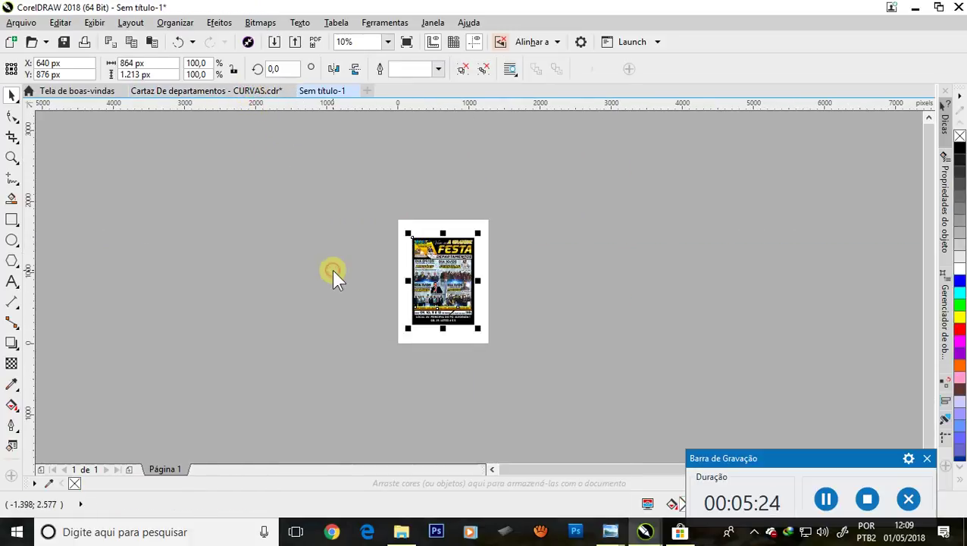
scroll(404, 270, up, 2)
scroll(397, 219, up, 2)
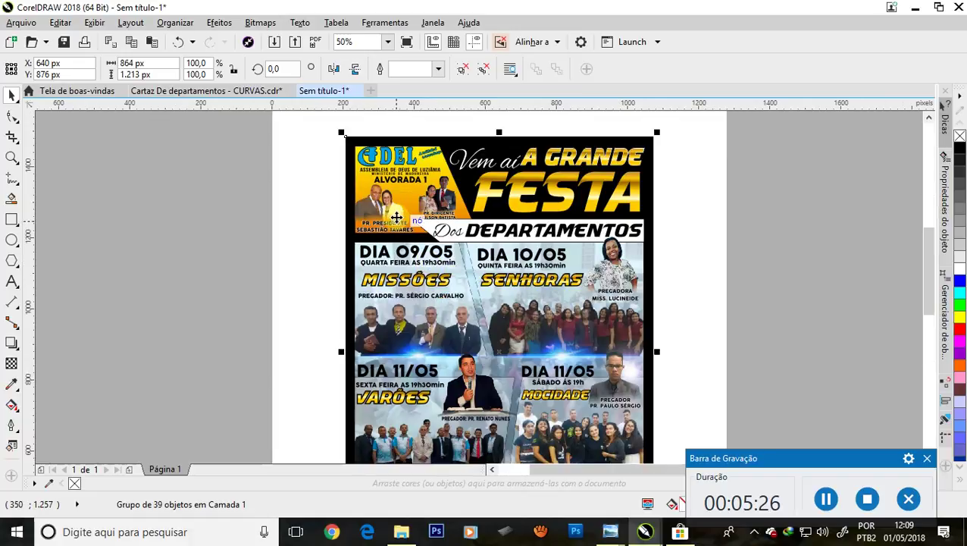
Step: Scale the pasted poster up to about 1.246 × 1.749 px and move it right, off the page
scroll(396, 218, down, 2)
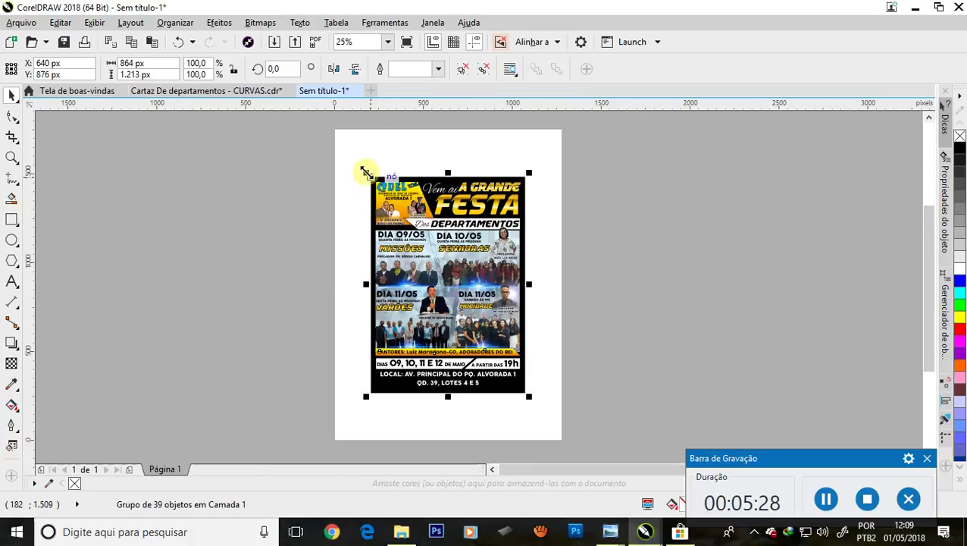
drag(366, 173, 326, 126)
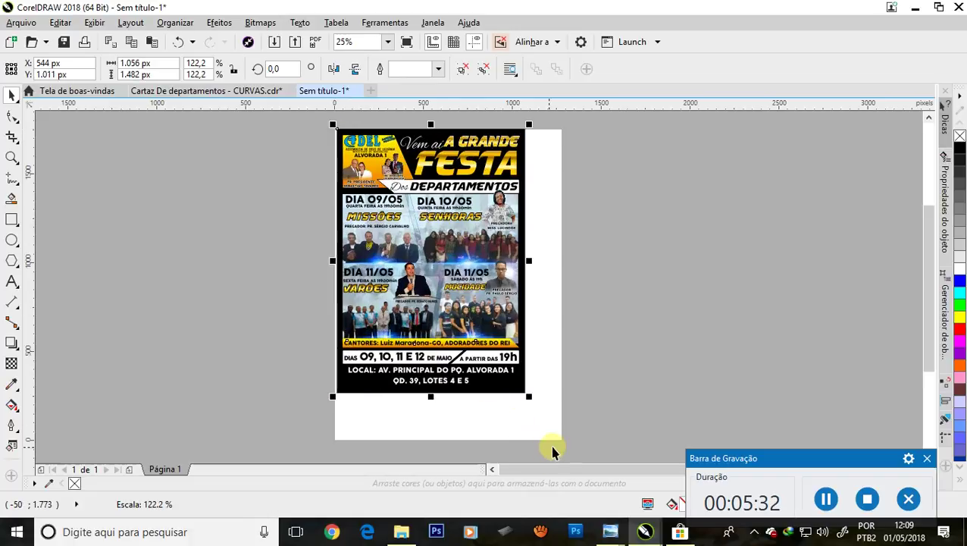
scroll(552, 449, up, 2)
mouse_move(493, 345)
mouse_down()
mouse_move(609, 441)
mouse_move(561, 425)
mouse_up()
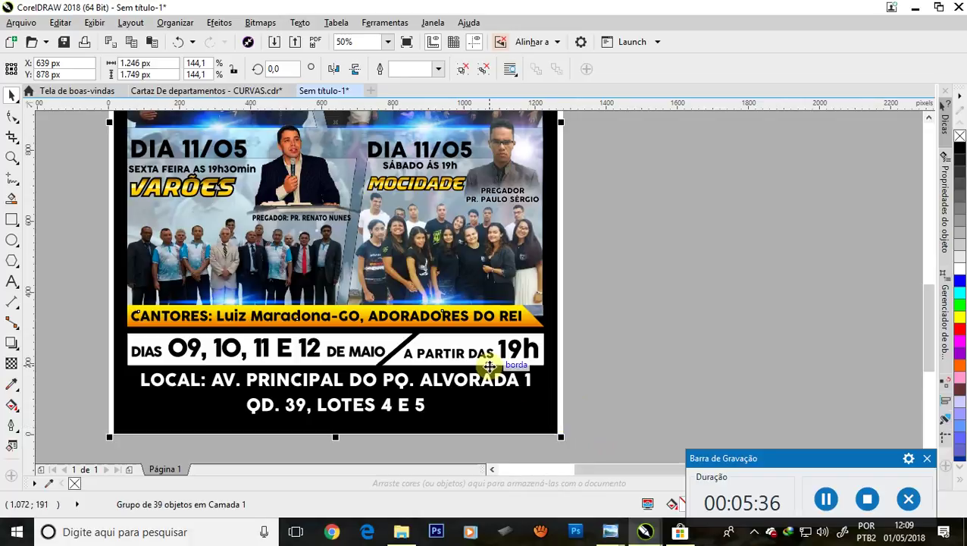
scroll(491, 369, down, 2)
scroll(458, 280, down, 2)
scroll(461, 275, up, 3)
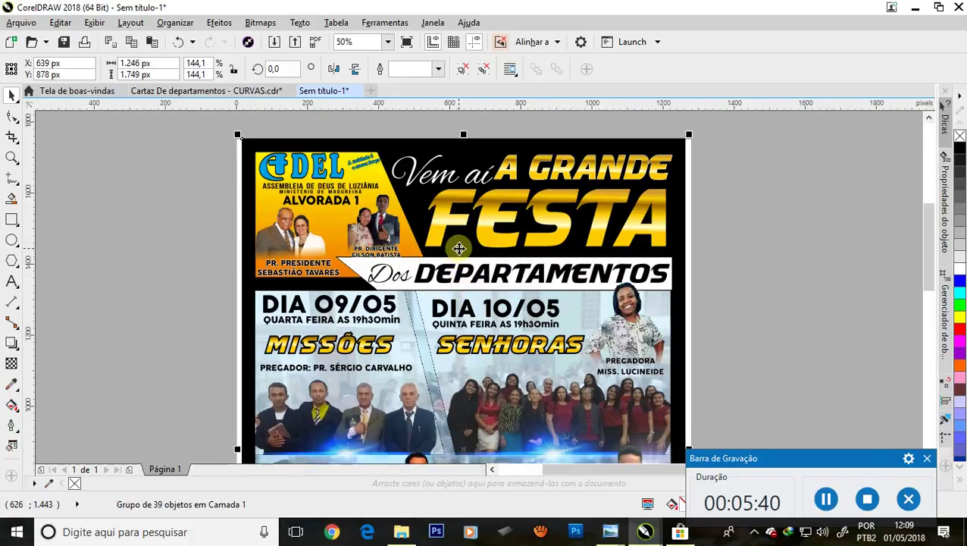
scroll(325, 216, down, 3)
mouse_move(326, 226)
mouse_down()
mouse_move(423, 244)
mouse_move(519, 230)
mouse_move(509, 220)
mouse_up()
Step: Ungroup the poster into separate objects
right_click(533, 216)
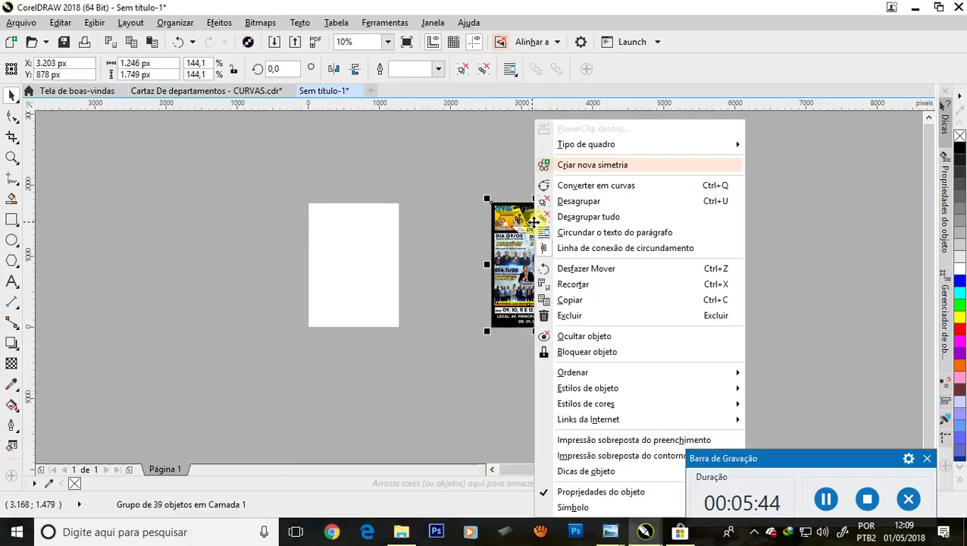
click(578, 201)
click(626, 216)
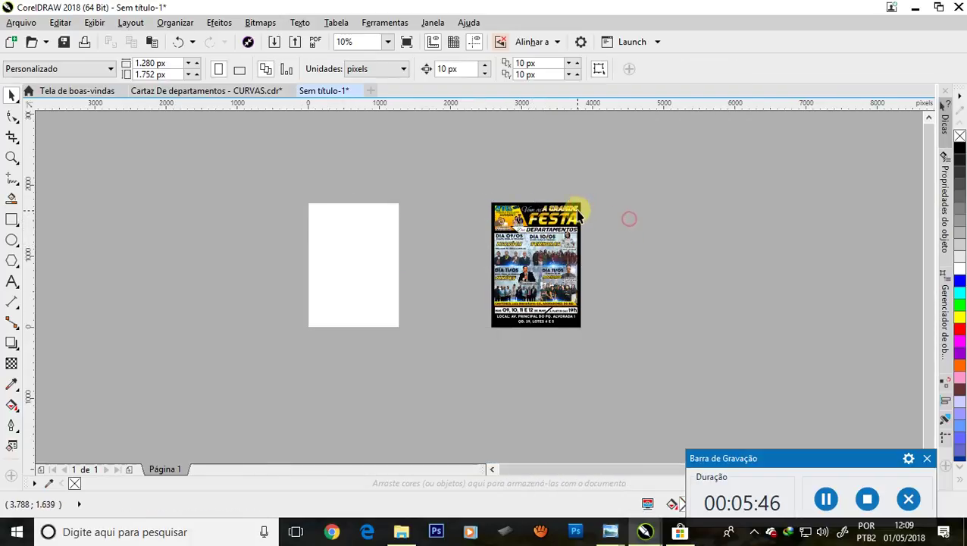
scroll(580, 210, up, 2)
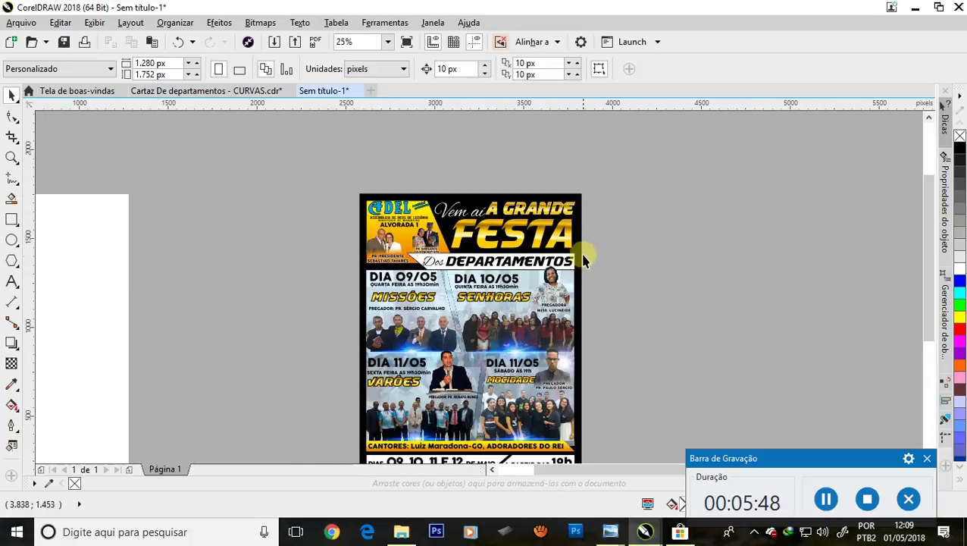
Step: Delete the poster's black background rectangle and regroup the remaining 38 objects
drag(583, 252, 823, 224)
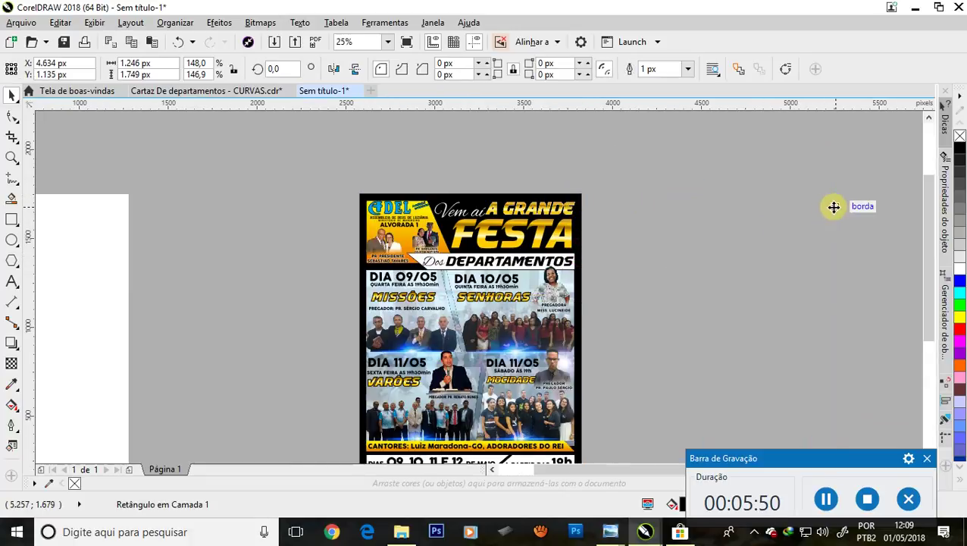
key(Escape)
scroll(601, 215, down, 2)
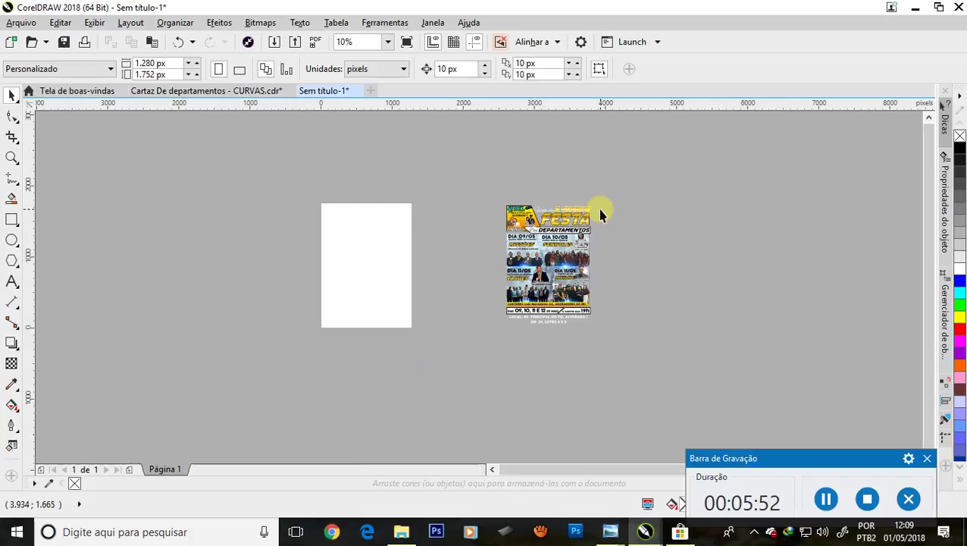
drag(470, 170, 633, 368)
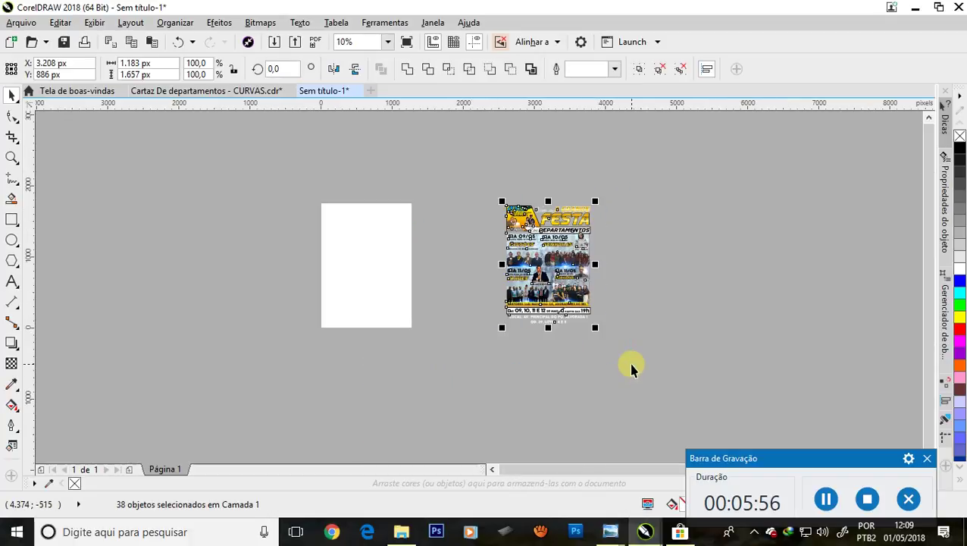
key(ctrl+g)
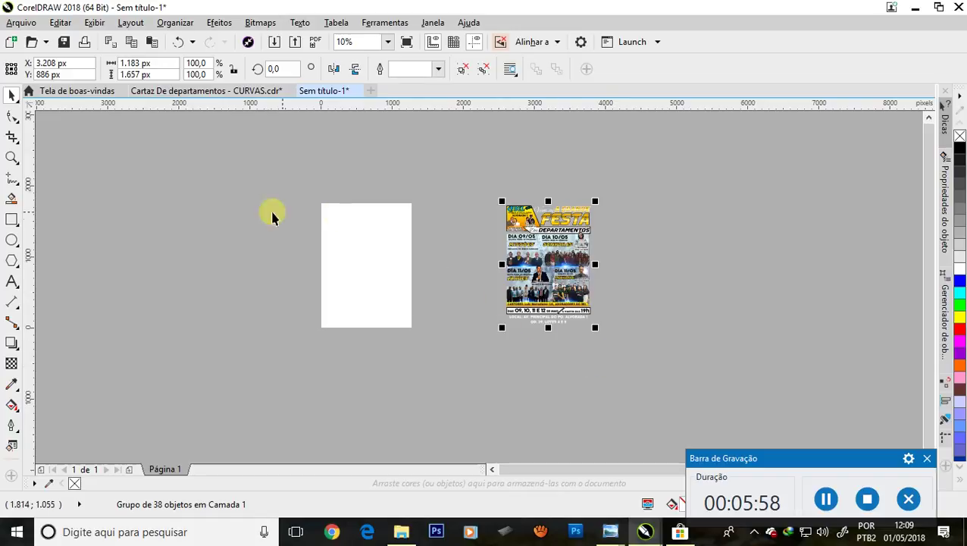
Step: Add a page-sized black rectangle with no outline, then reselect the poster group
double_click(12, 220)
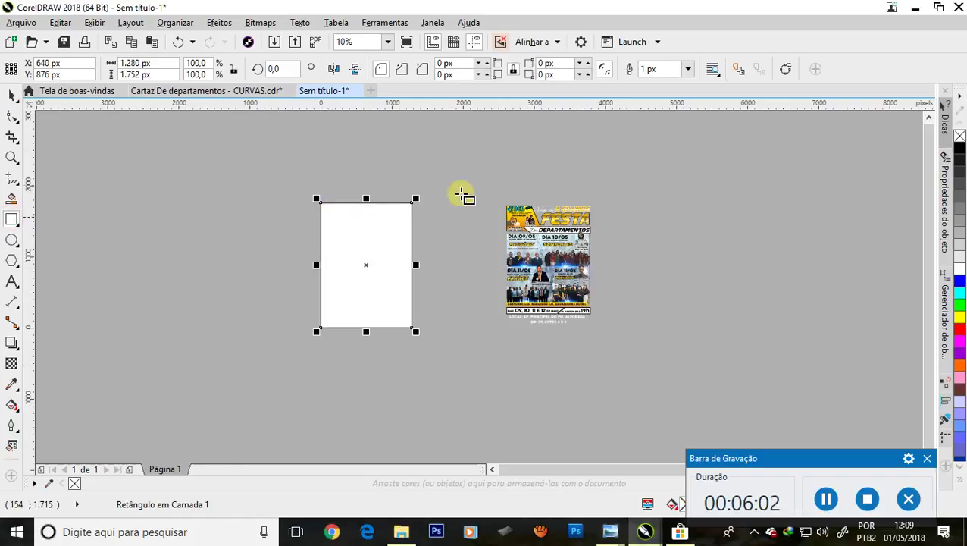
click(959, 150)
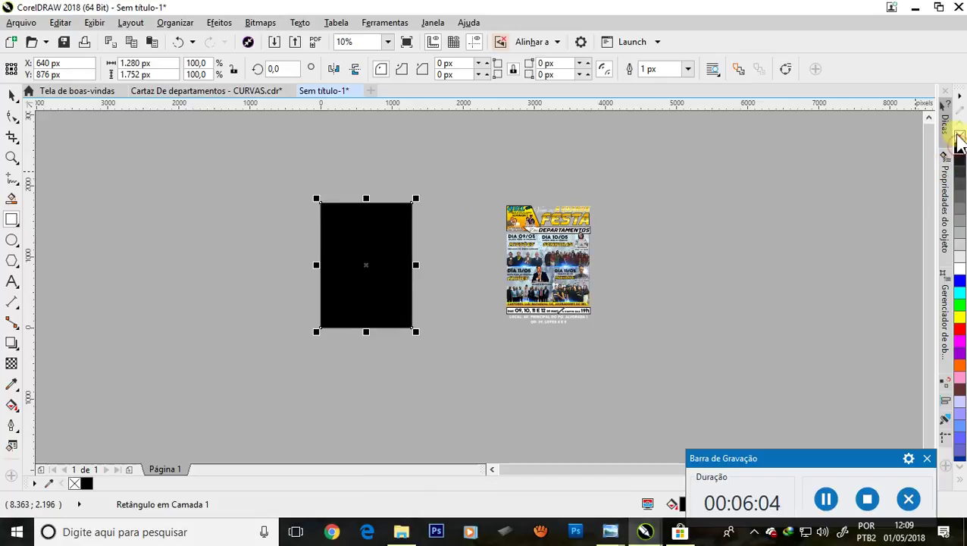
right_click(960, 136)
click(12, 95)
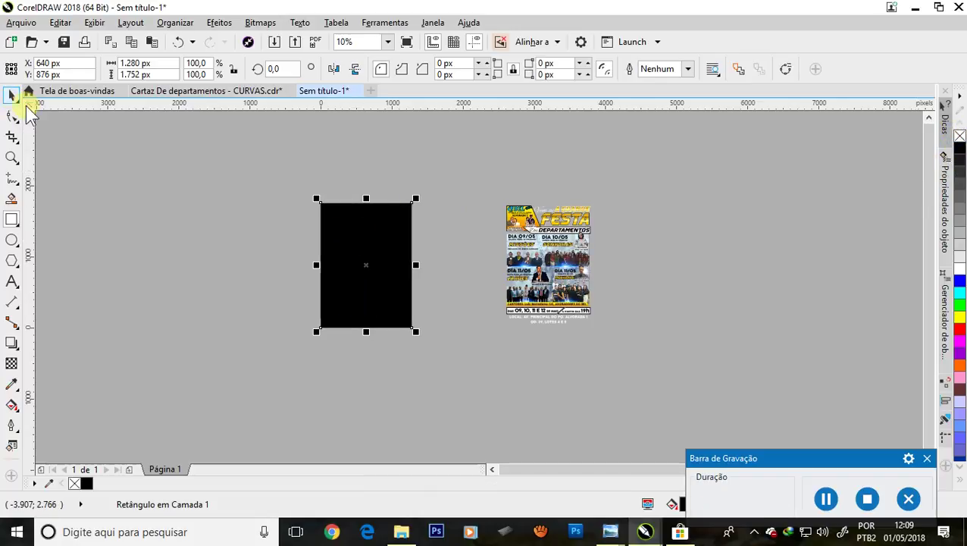
click(99, 142)
drag(646, 348, 647, 349)
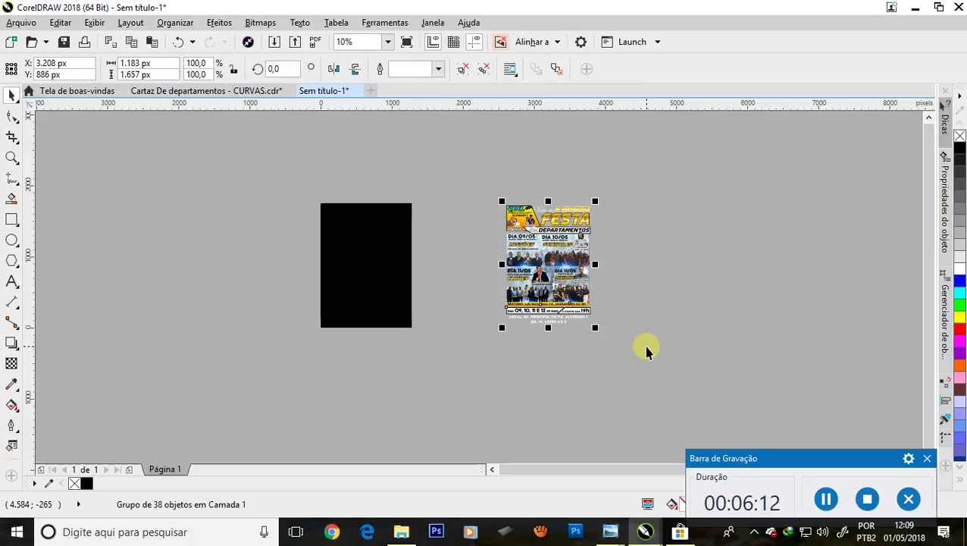
Step: Centre the poster group on the page with P, leaving a black border around it
key(p)
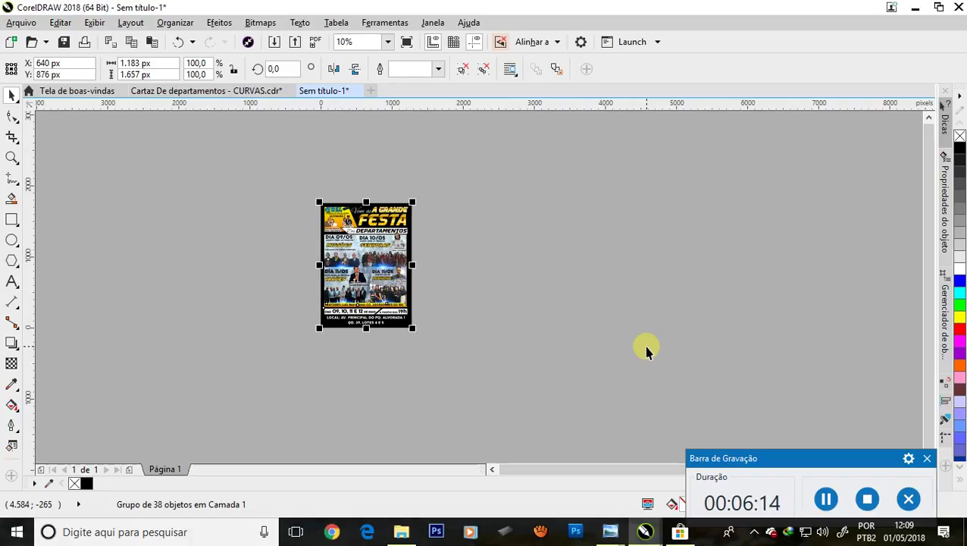
click(272, 238)
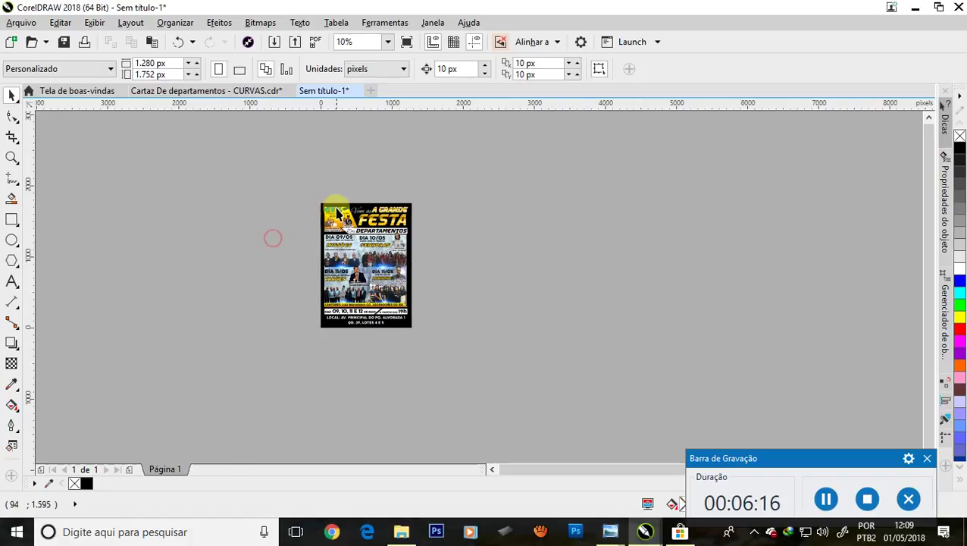
scroll(336, 212, up, 1)
scroll(385, 174, down, 1)
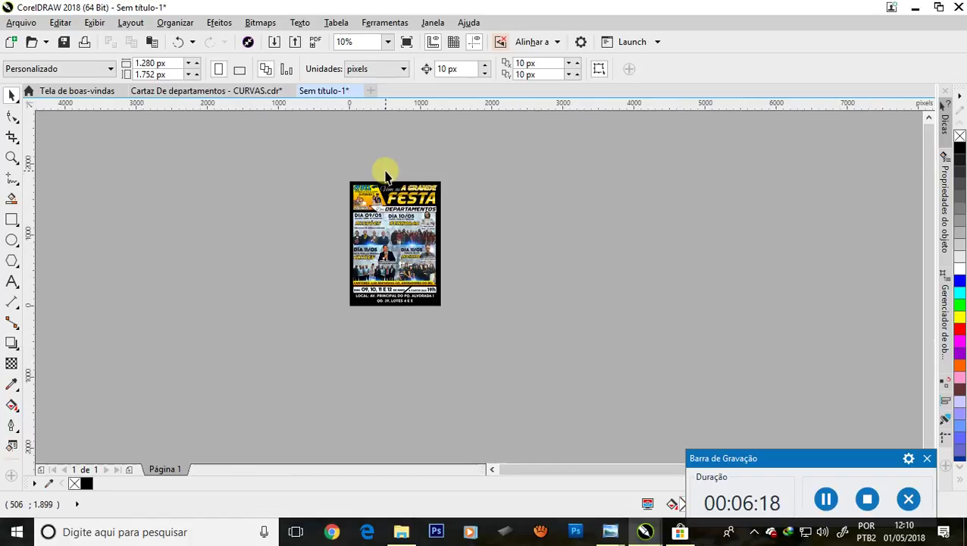
scroll(375, 238, up, 2)
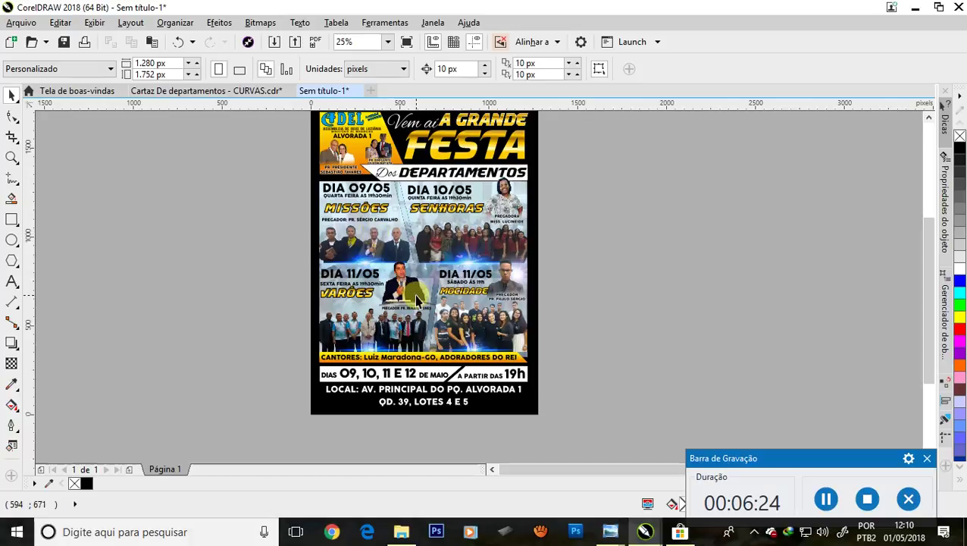
scroll(403, 282, down, 2)
scroll(405, 238, up, 2)
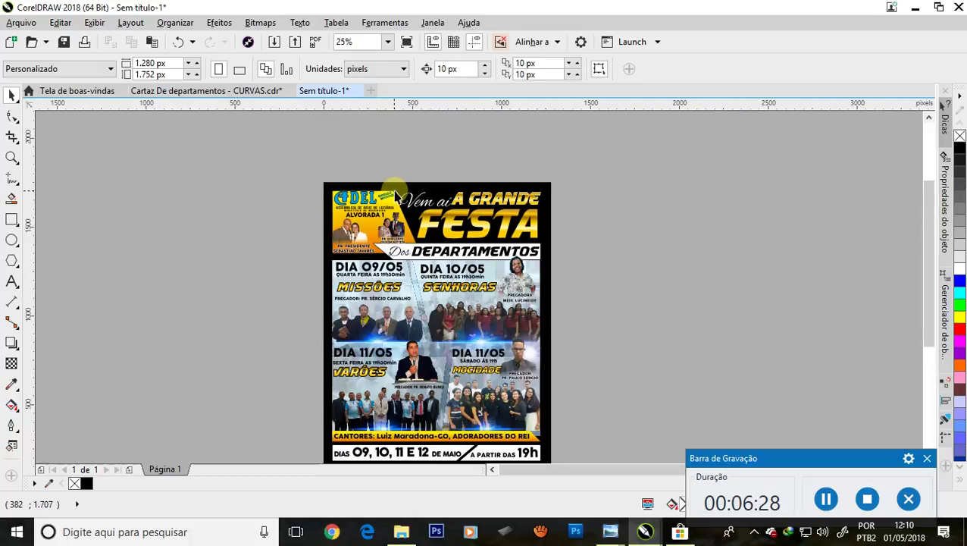
Step: Export the page as a PNG named FACEBOOK into the fotos folder
click(296, 44)
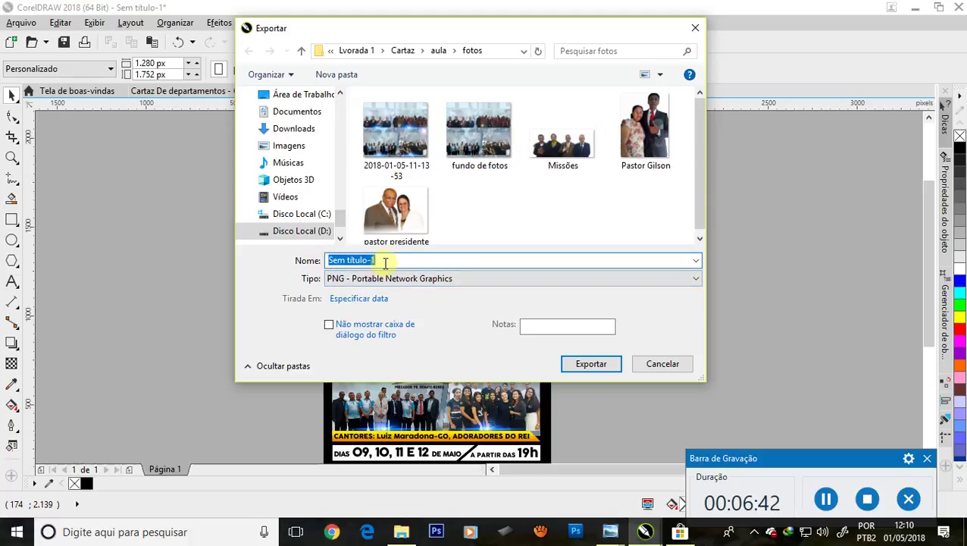
text(fACE)
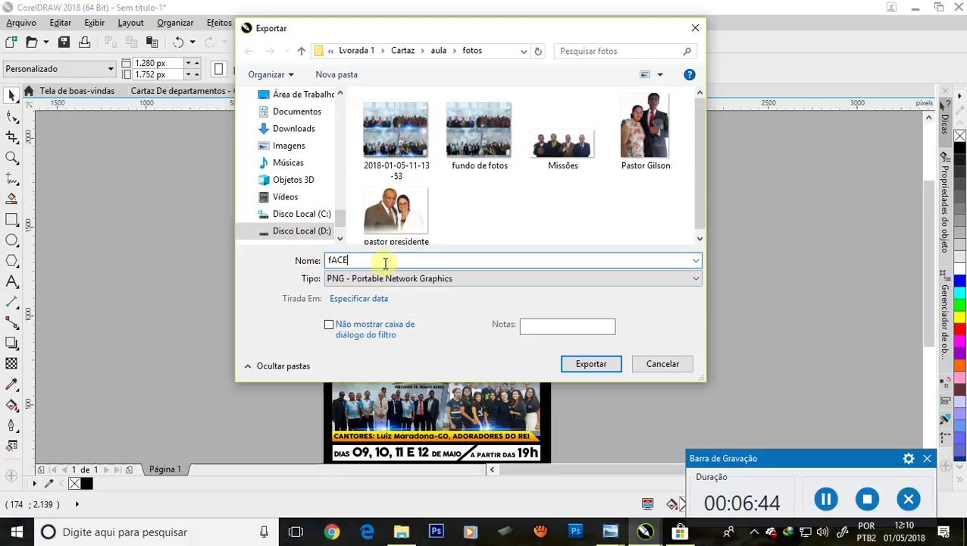
key(BackSpace)
key(BackSpace)
key(BackSpace)
key(BackSpace)
text(F)
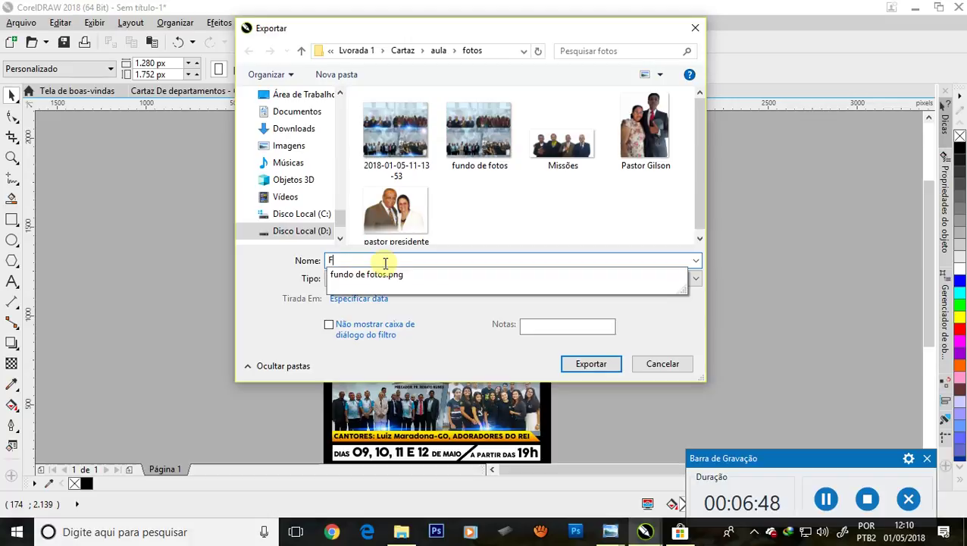
text(ACE)
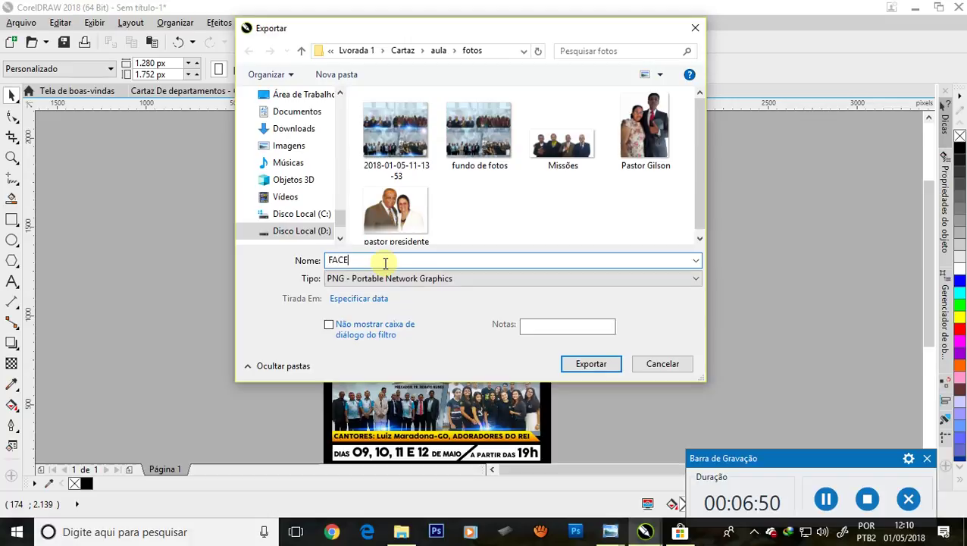
text(BOOK)
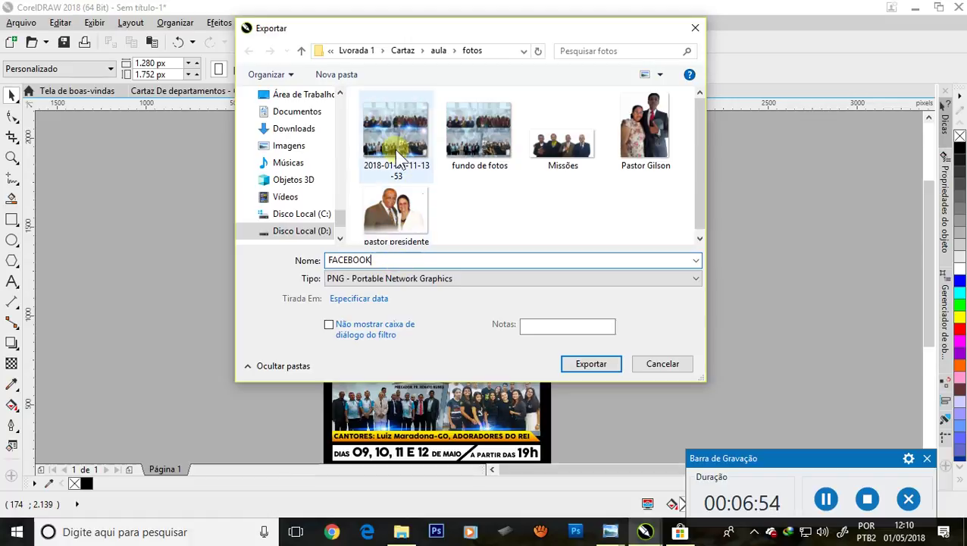
click(592, 365)
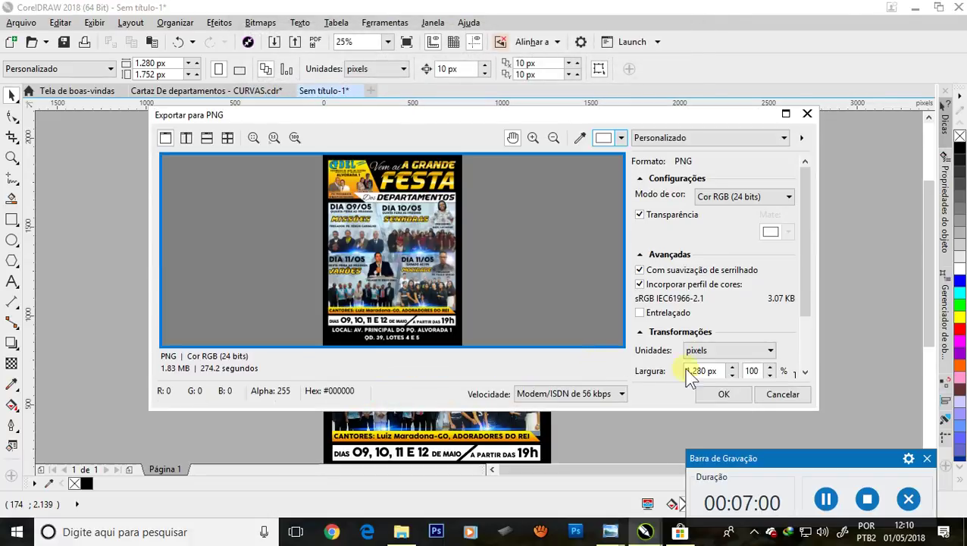
Step: Confirm the PNG export at 1280 × 1752 px and resolution 72
drag(807, 265, 816, 313)
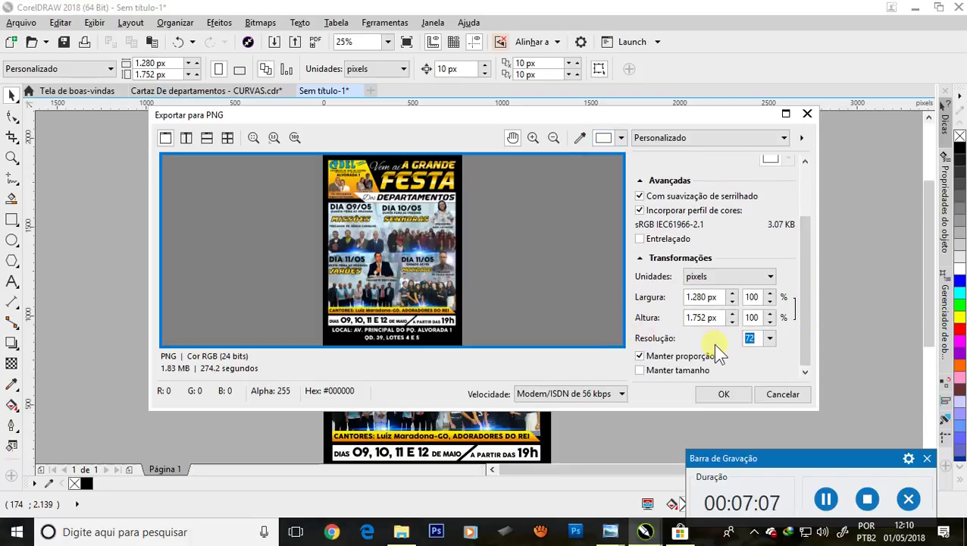
click(724, 392)
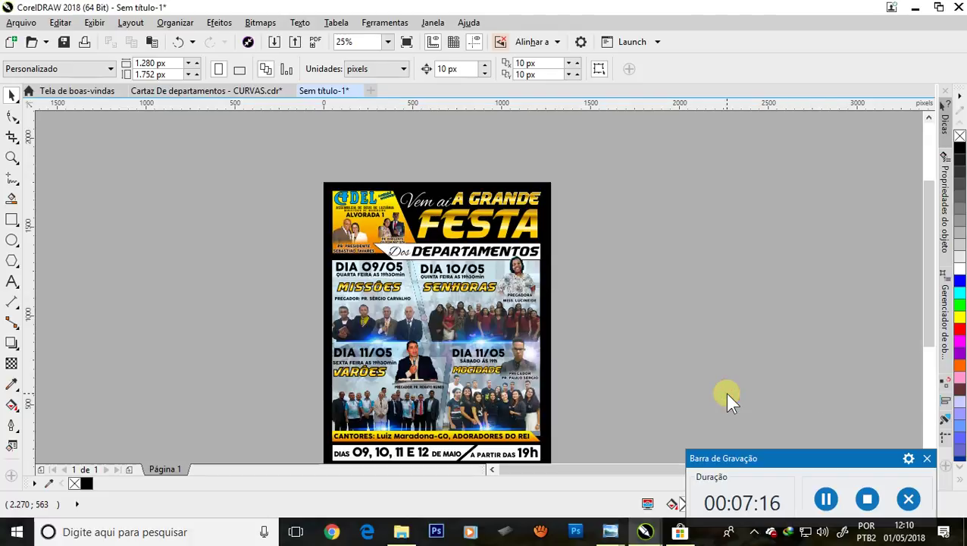
Step: Go up to Lvorada 1 in File Explorer, then into Cartaz > aula > fotos and select the CURVAS PDF
click(402, 531)
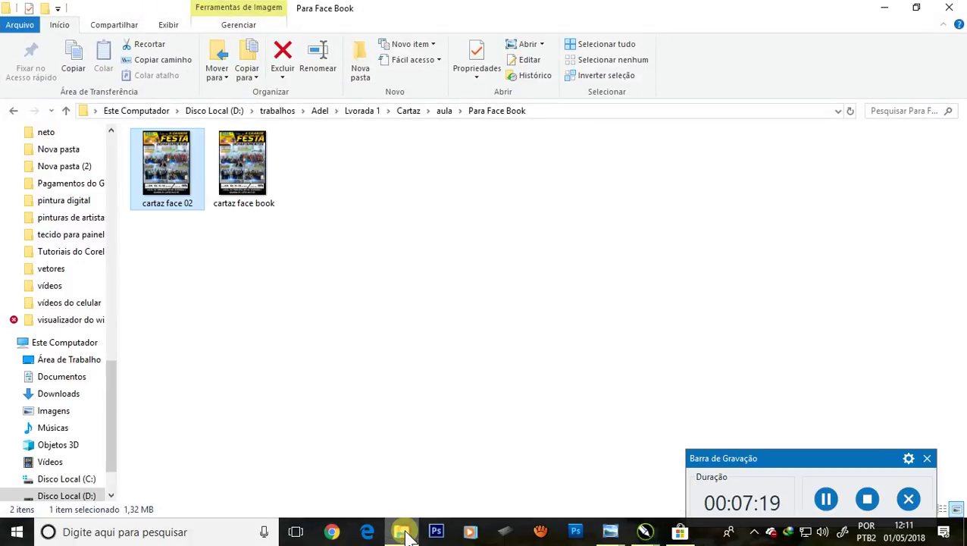
click(277, 270)
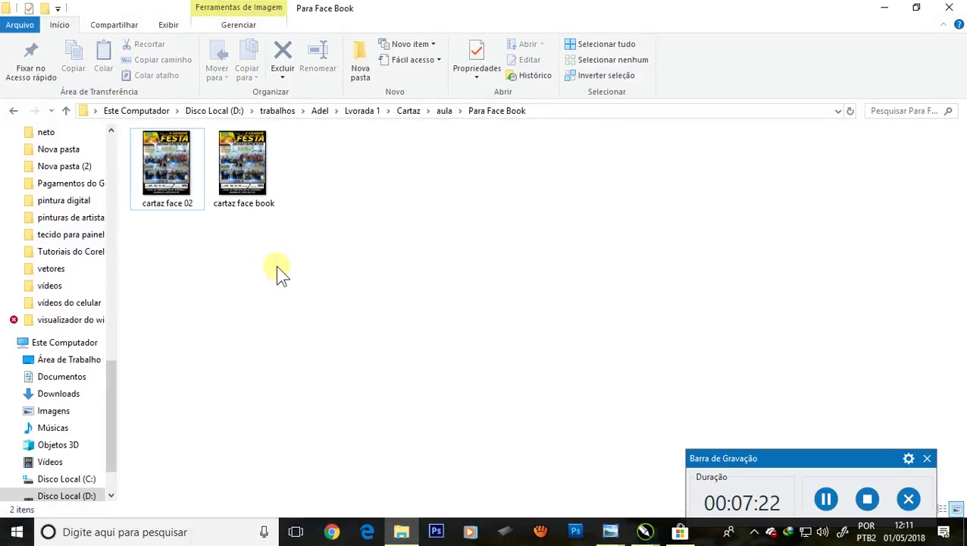
click(67, 111)
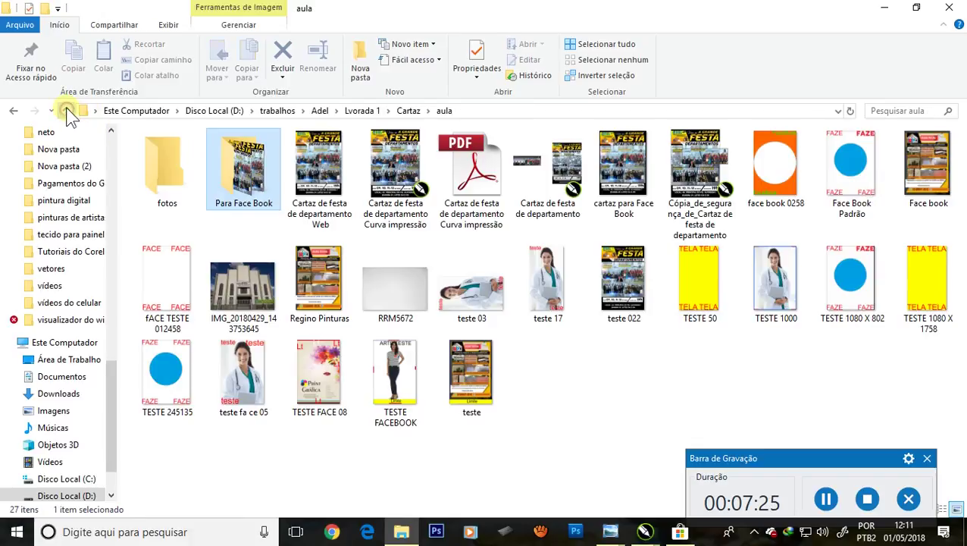
click(362, 111)
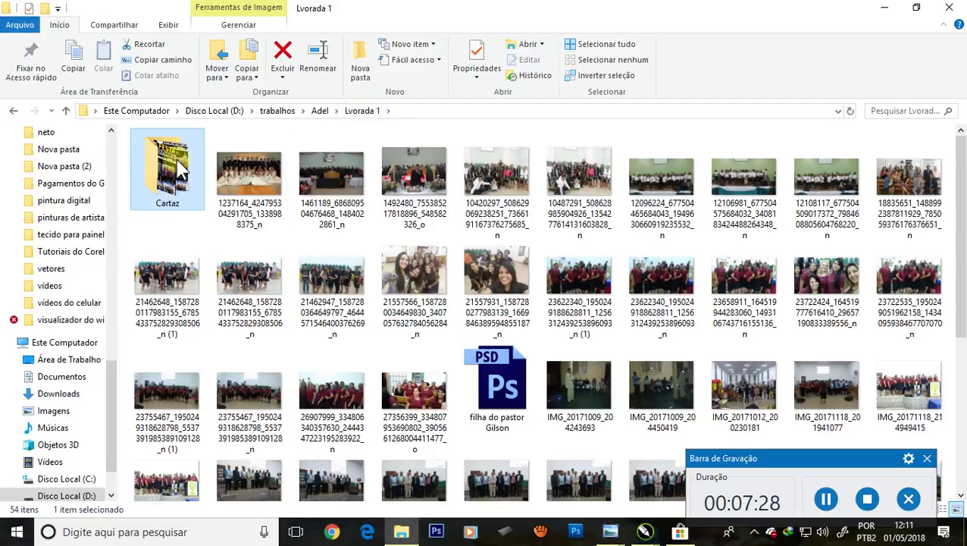
double_click(181, 170)
double_click(175, 163)
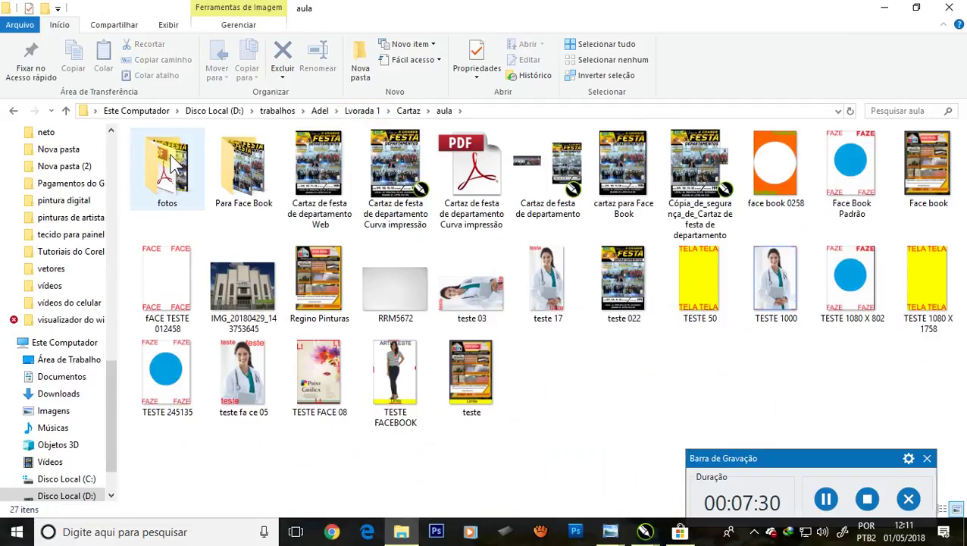
double_click(173, 163)
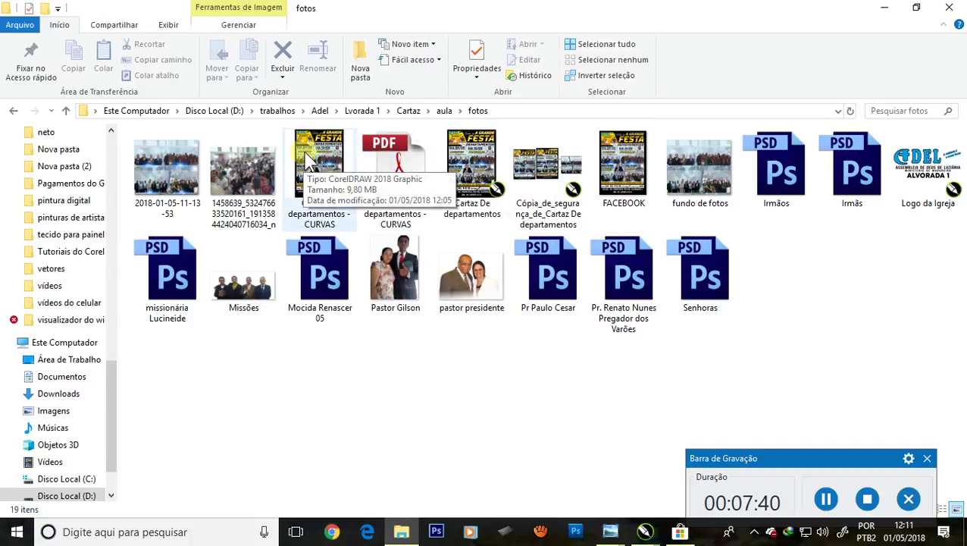
click(391, 159)
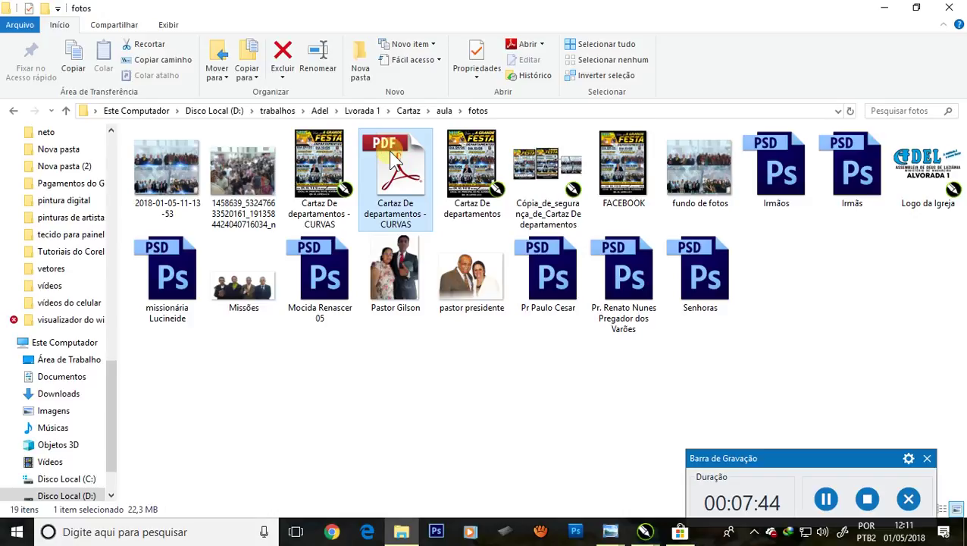
Step: Open the Cartaz De departamentos - CURVAS PDF and scroll down through the poster
double_click(392, 159)
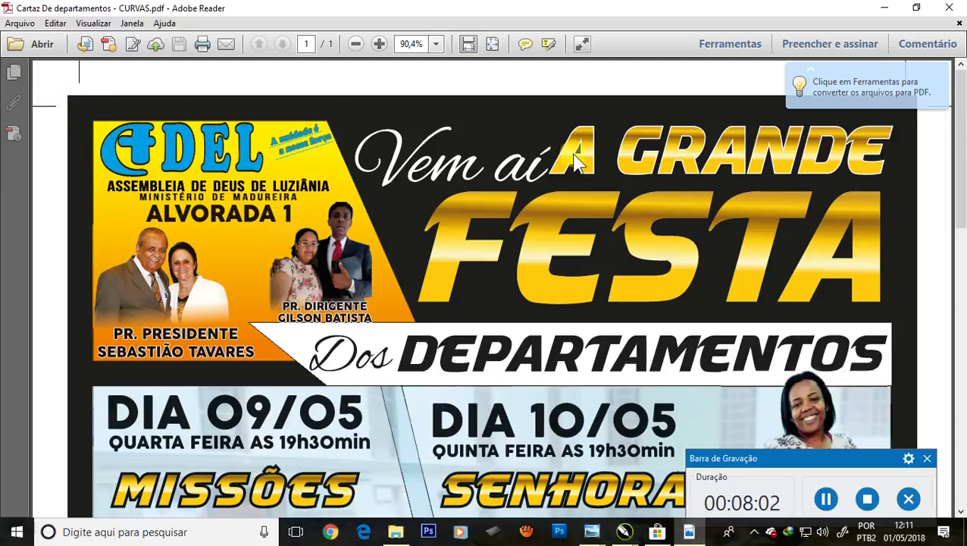
scroll(573, 161, down, 2)
scroll(574, 161, down, 2)
scroll(573, 161, down, 1)
scroll(573, 160, down, 1)
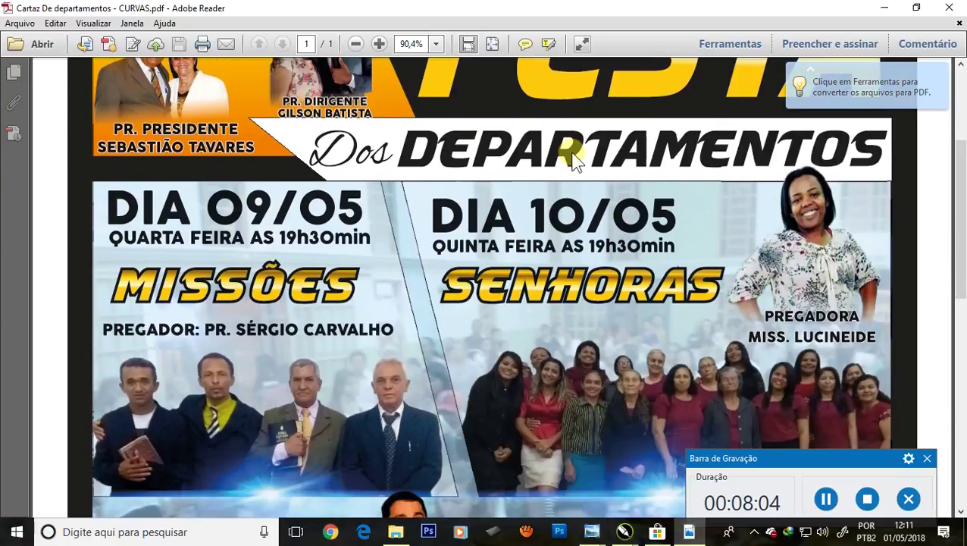
scroll(573, 159, down, 2)
scroll(569, 150, down, 2)
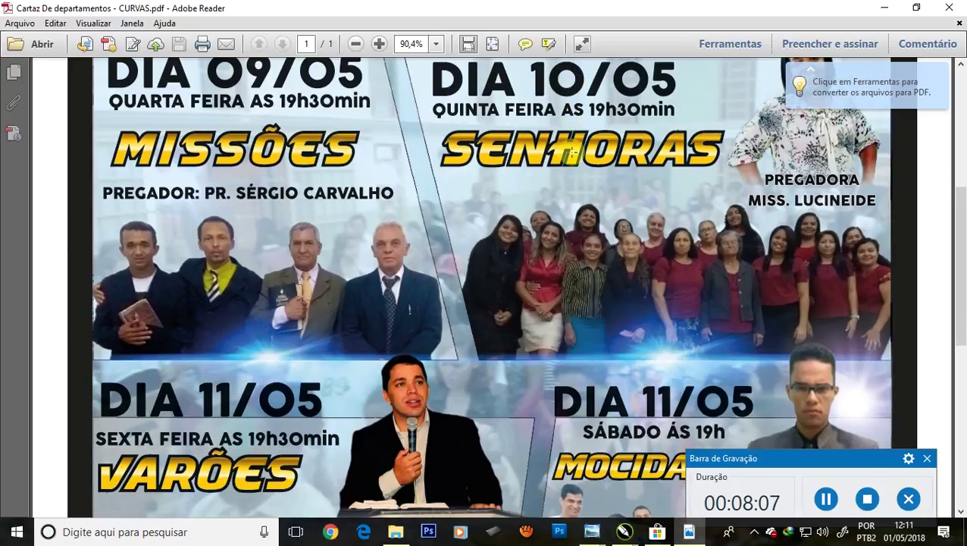
scroll(573, 156, down, 2)
scroll(573, 155, down, 5)
scroll(574, 156, down, 3)
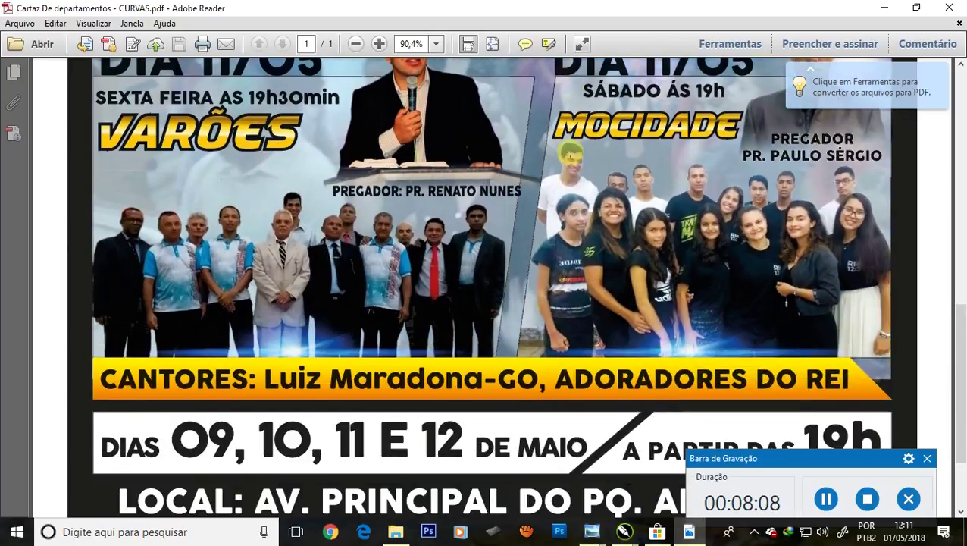
scroll(573, 156, down, 3)
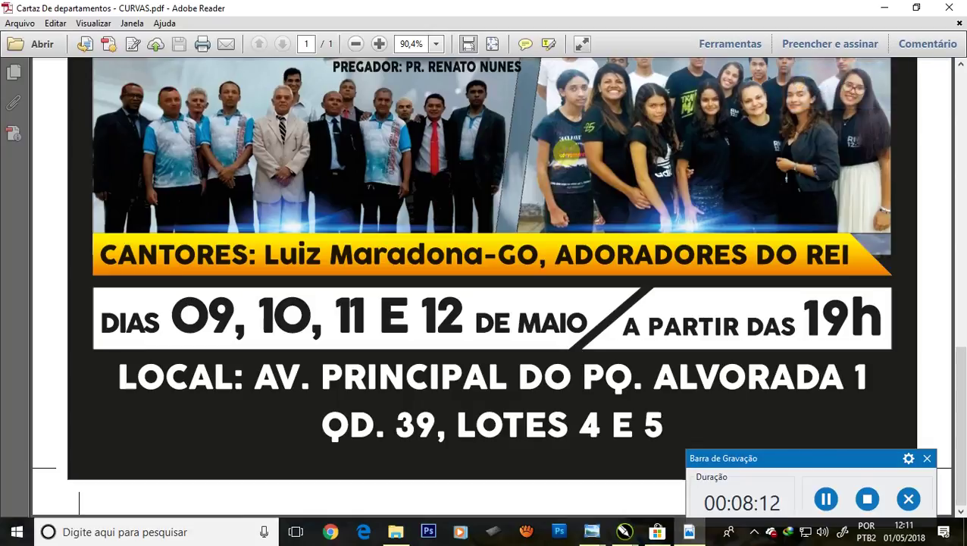
Step: Scroll back up to the top of the poster and close the PDF window
scroll(567, 148, up, 1)
scroll(567, 151, up, 3)
scroll(567, 152, up, 5)
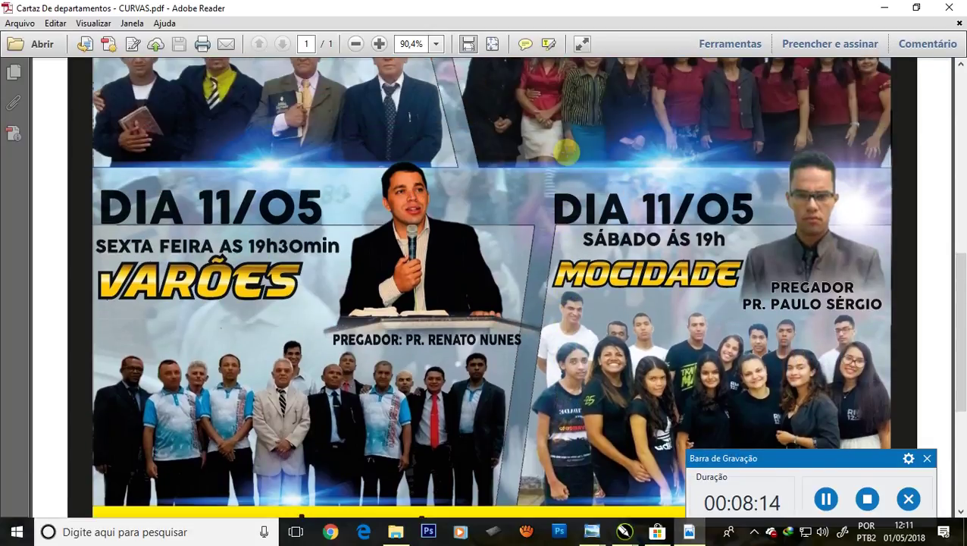
scroll(566, 153, up, 4)
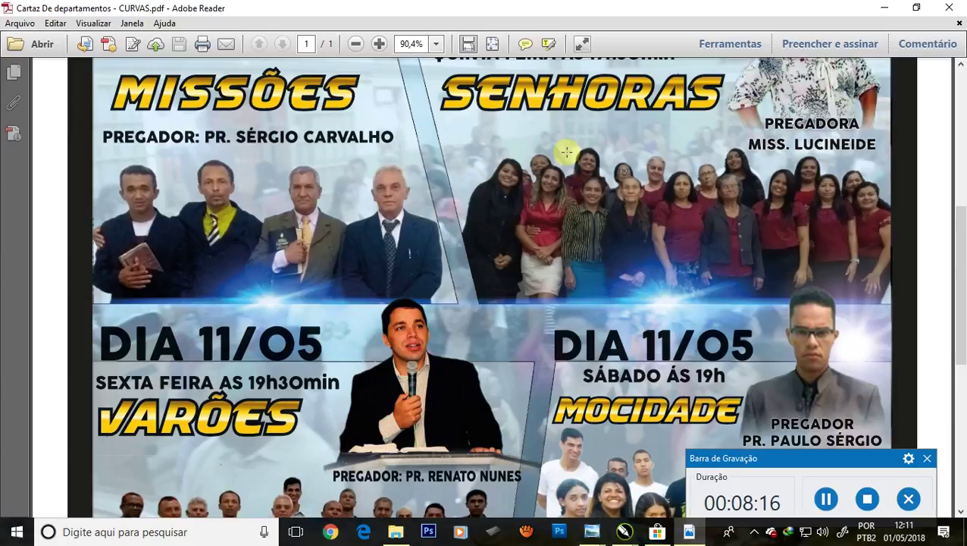
scroll(567, 153, up, 2)
scroll(566, 154, down, 14)
scroll(563, 160, up, 6)
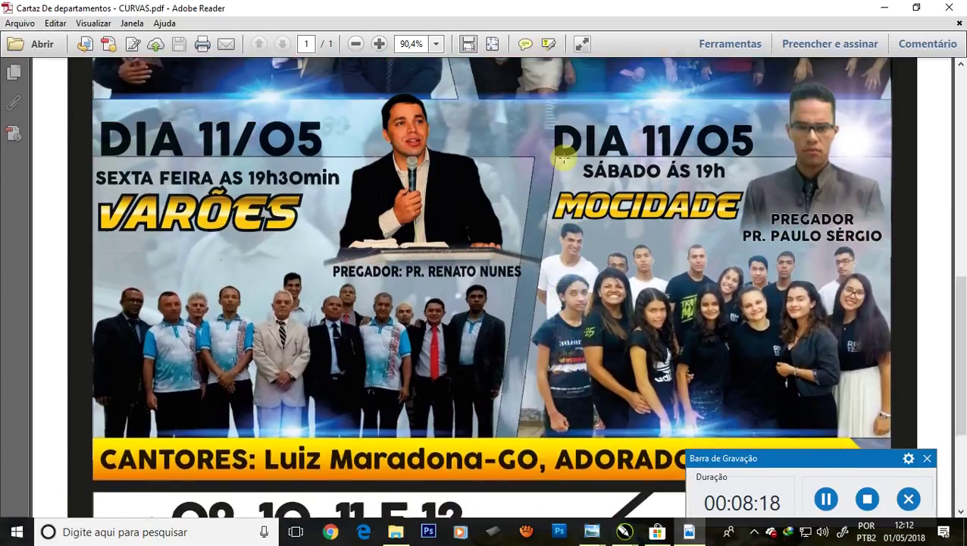
scroll(563, 160, up, 9)
scroll(563, 157, up, 6)
scroll(565, 163, up, 2)
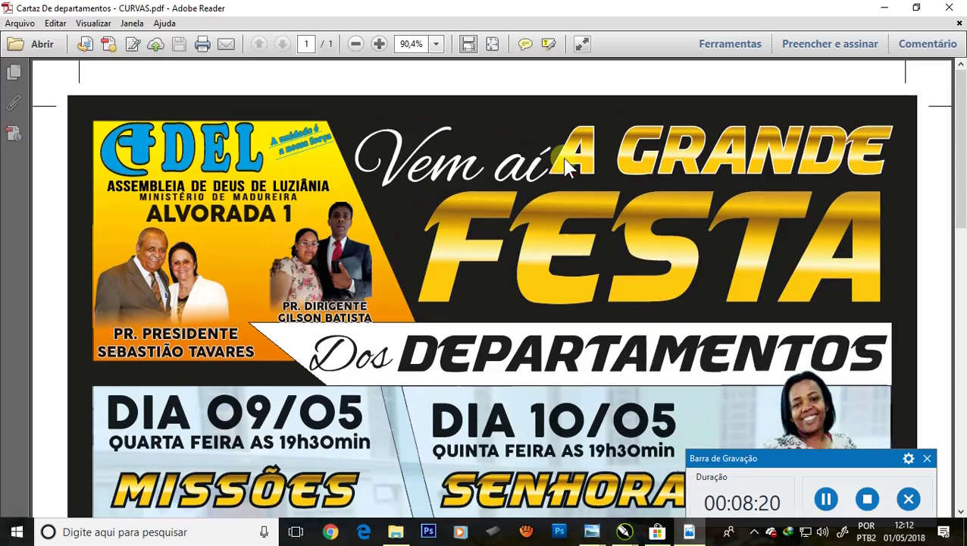
click(946, 10)
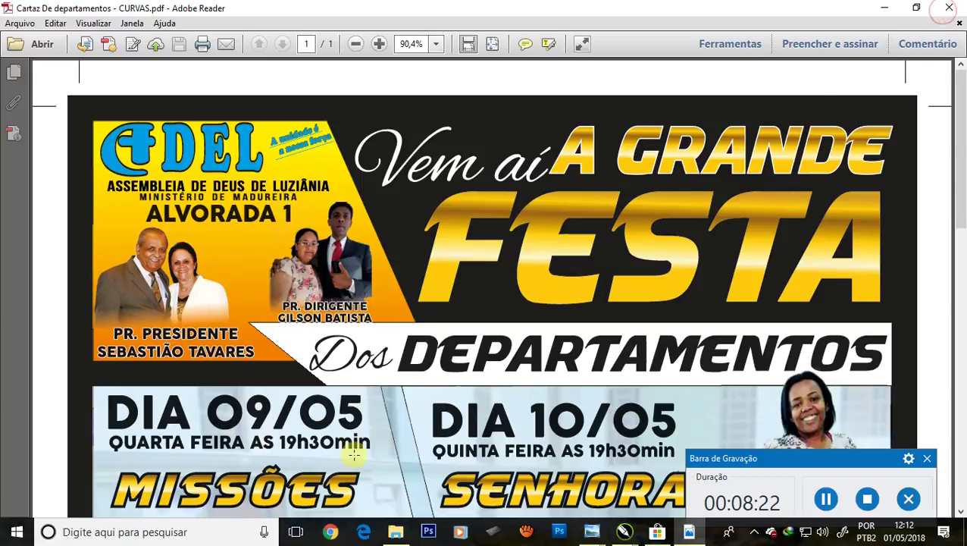
Step: Close Adobe Reader and open the FACEBOOK PNG from the fotos folder in Photo Viewer
click(950, 11)
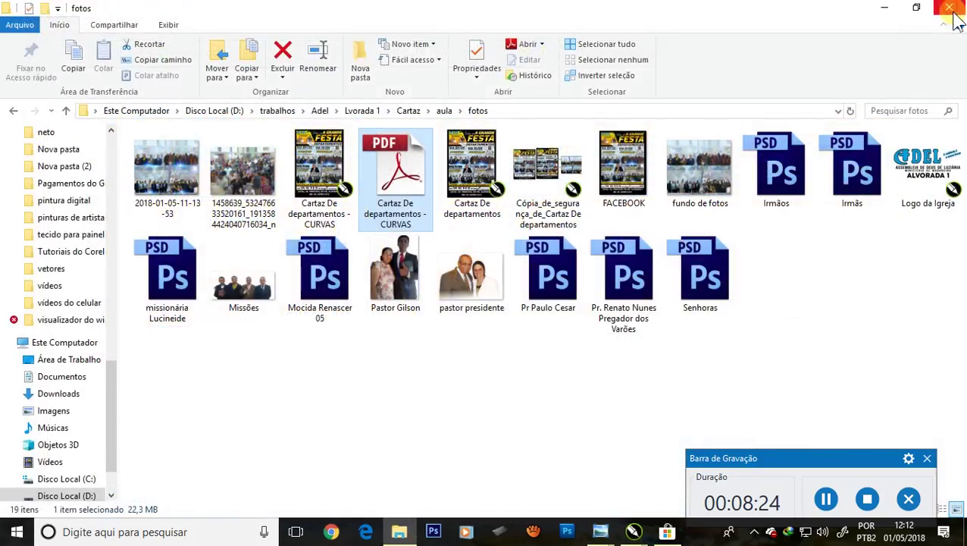
click(313, 174)
click(376, 177)
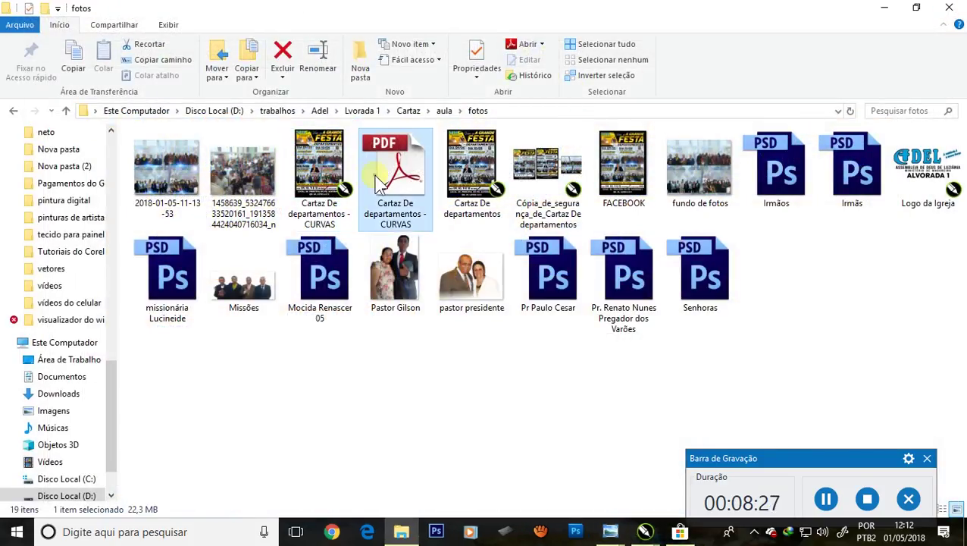
click(342, 167)
click(379, 176)
click(343, 162)
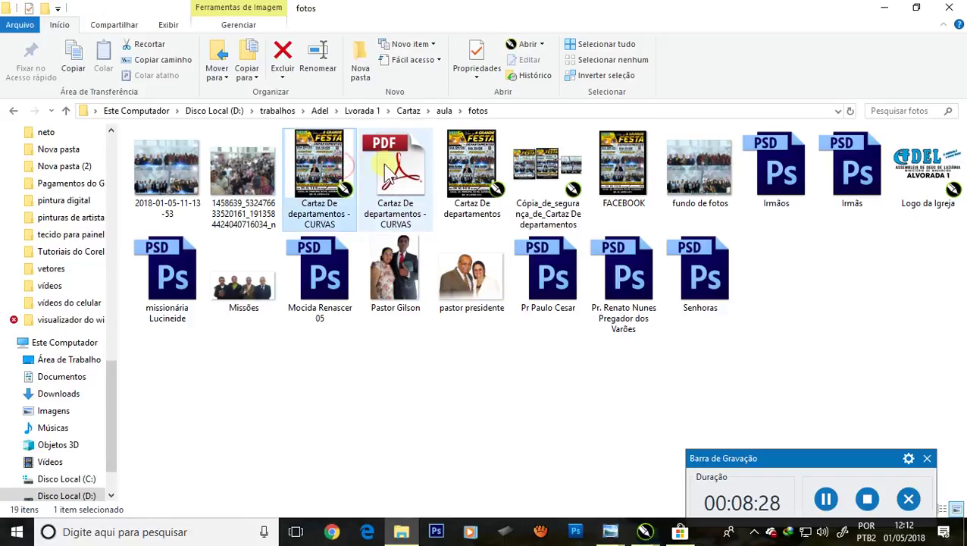
click(540, 389)
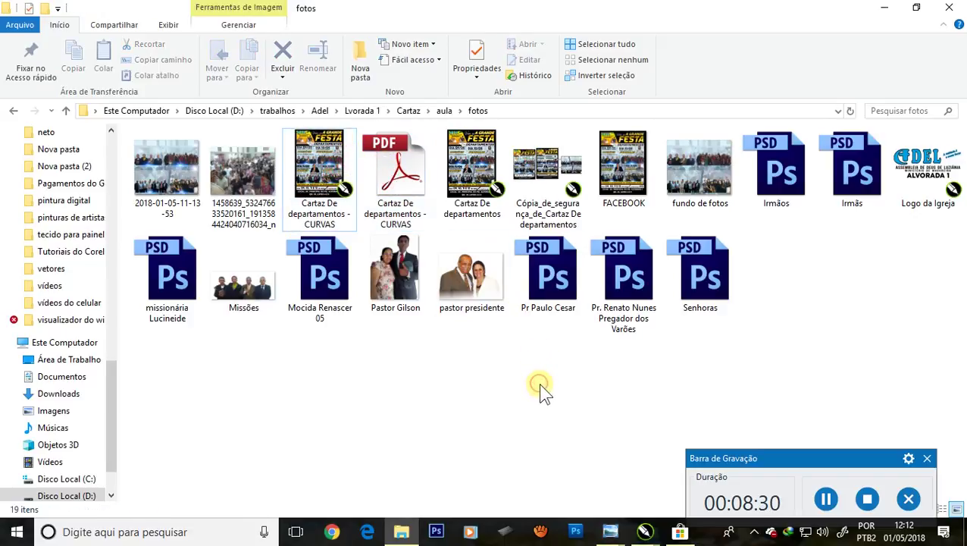
double_click(627, 157)
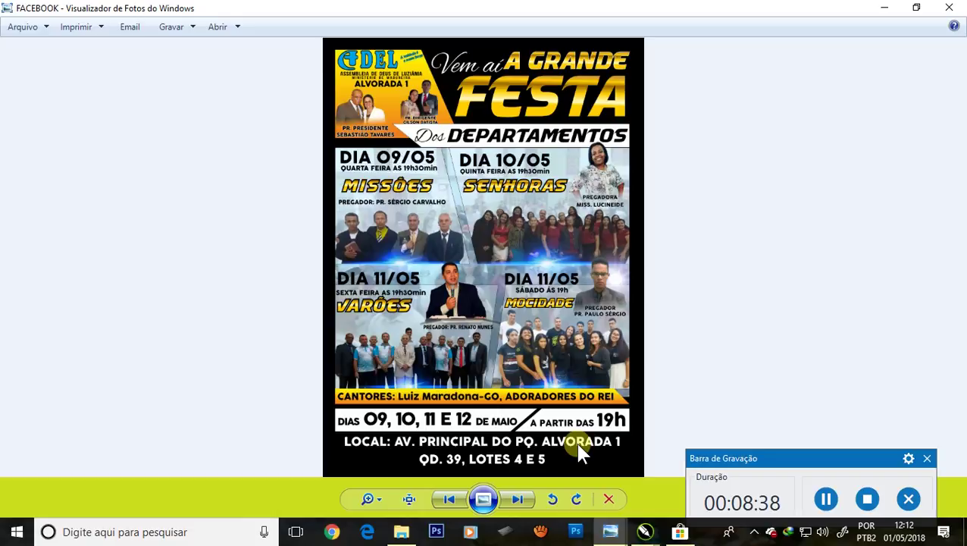
Step: Start a Facebook post and attach the FACEBOOK image from aula > fotos
click(332, 533)
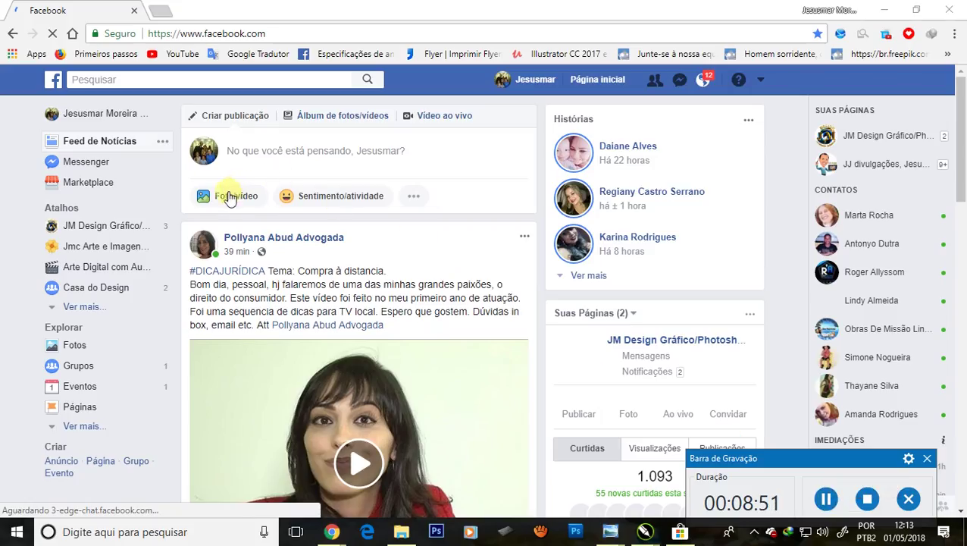
click(227, 198)
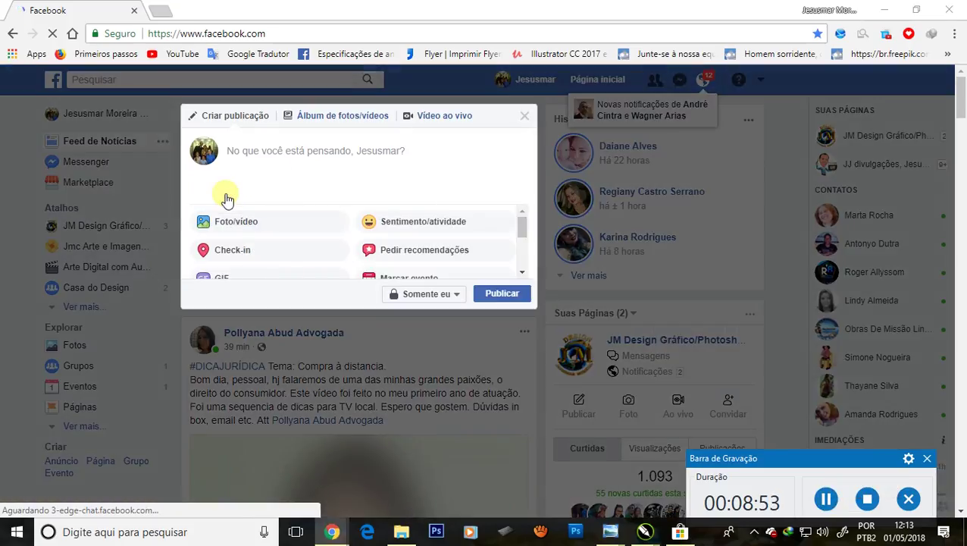
click(235, 222)
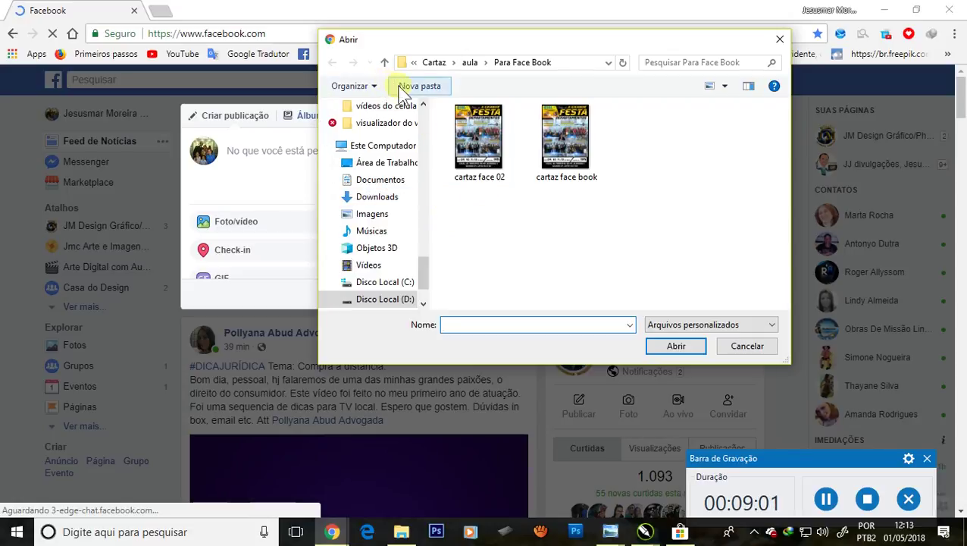
click(468, 63)
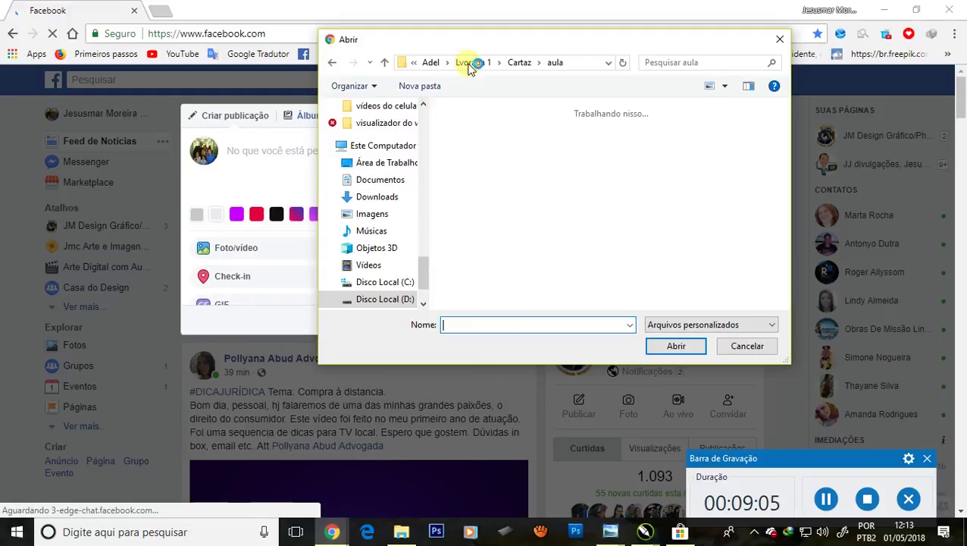
double_click(487, 156)
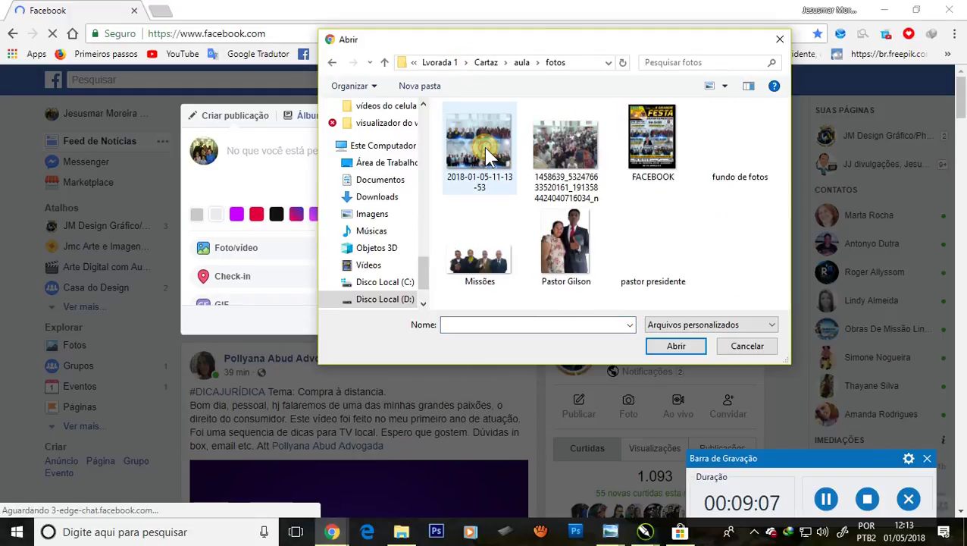
click(651, 141)
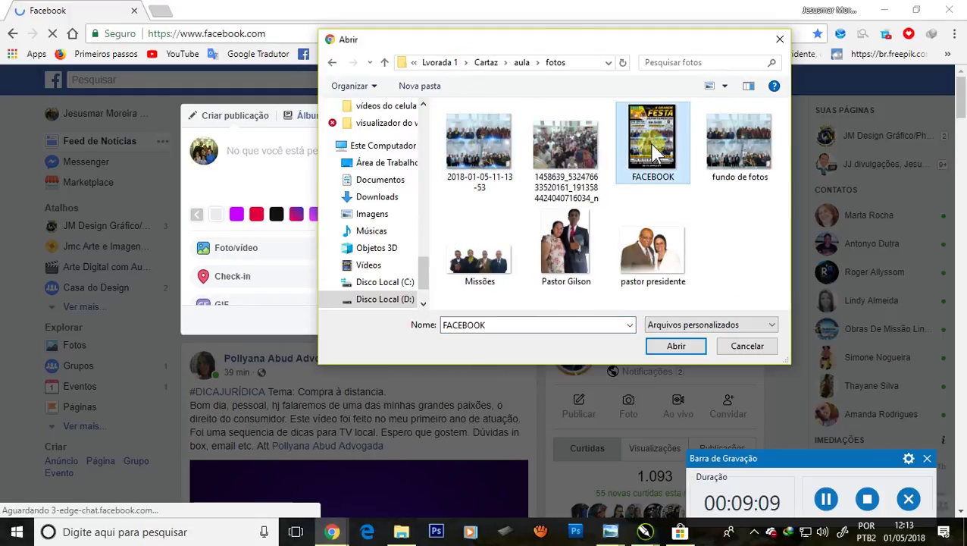
click(676, 348)
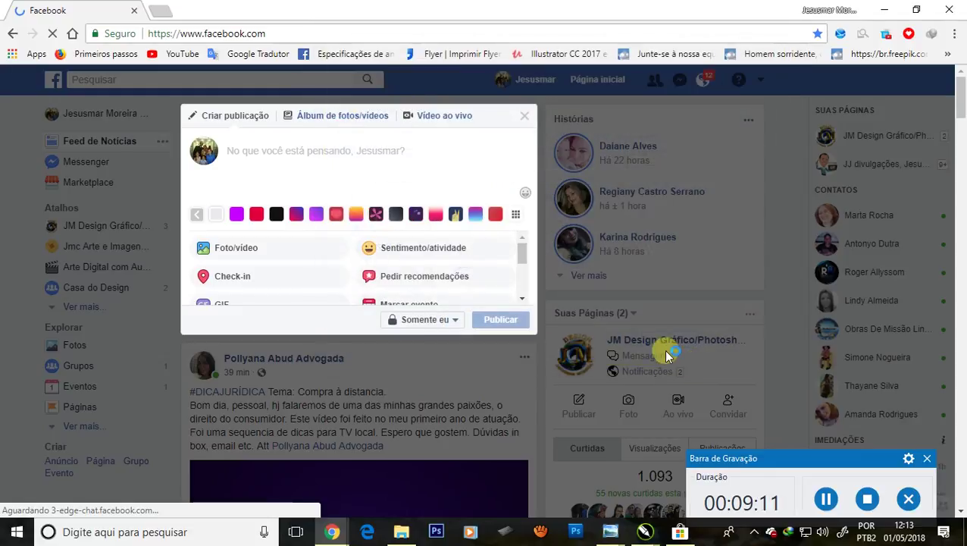
click(275, 155)
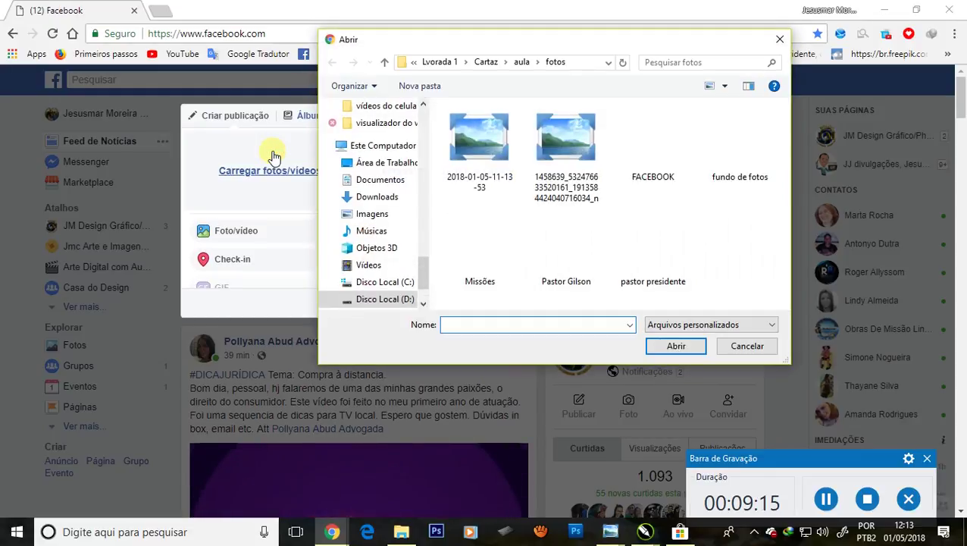
click(735, 346)
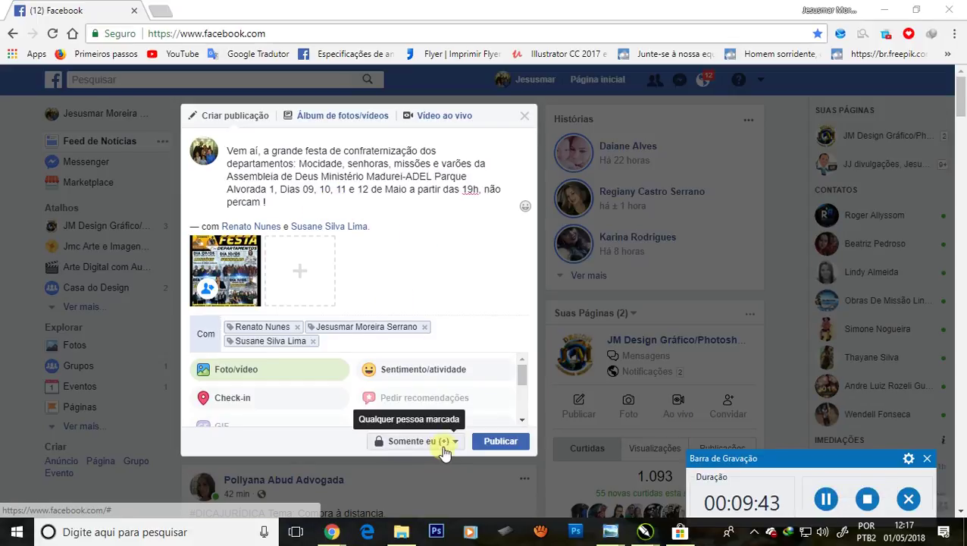
Step: Set the post's audience to Público and publish it
click(455, 442)
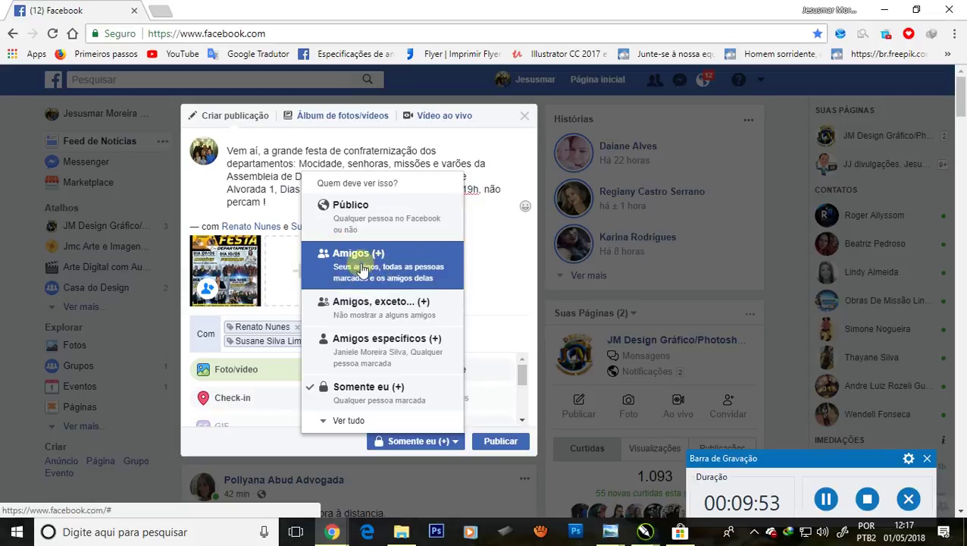
click(361, 217)
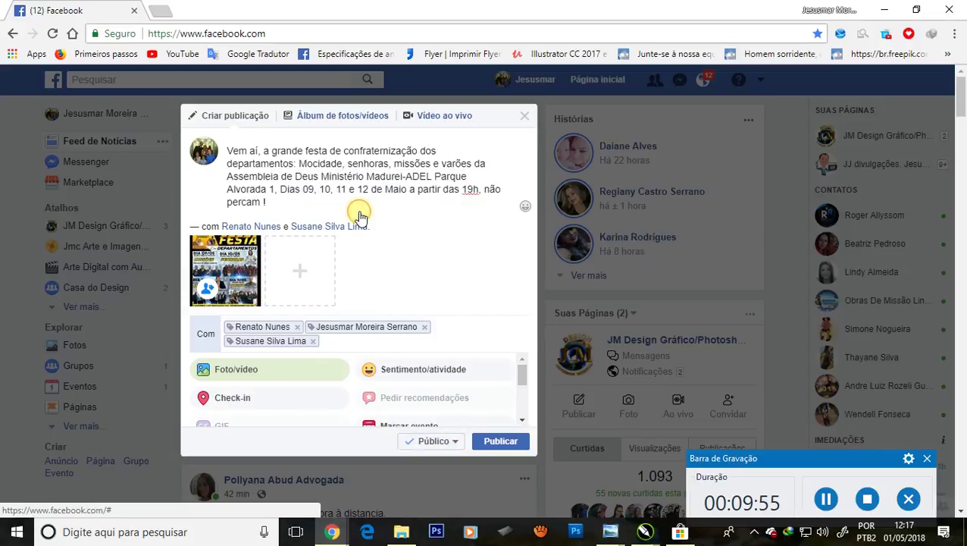
click(492, 446)
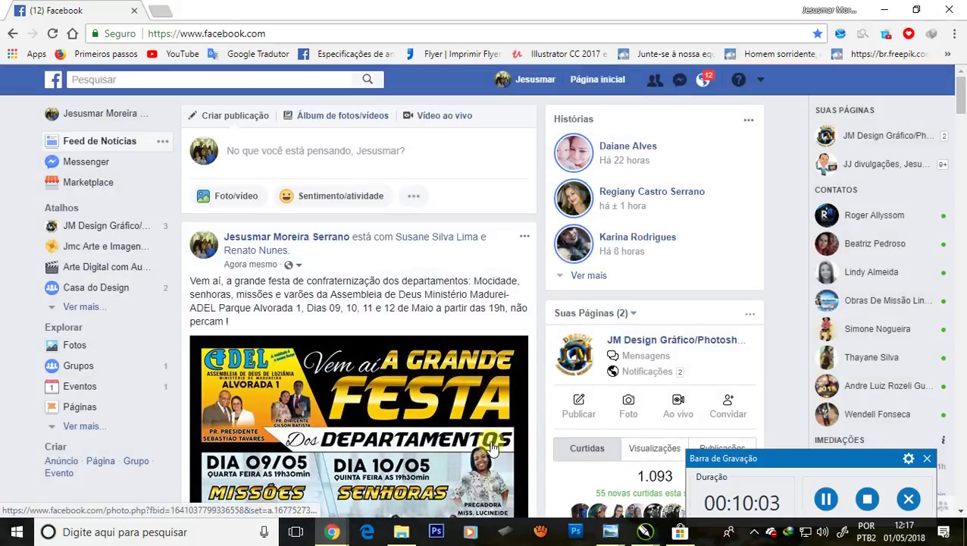
Step: Scroll up and down the news feed to inspect the published Festa dos Departamentos post
scroll(629, 273, down, 1)
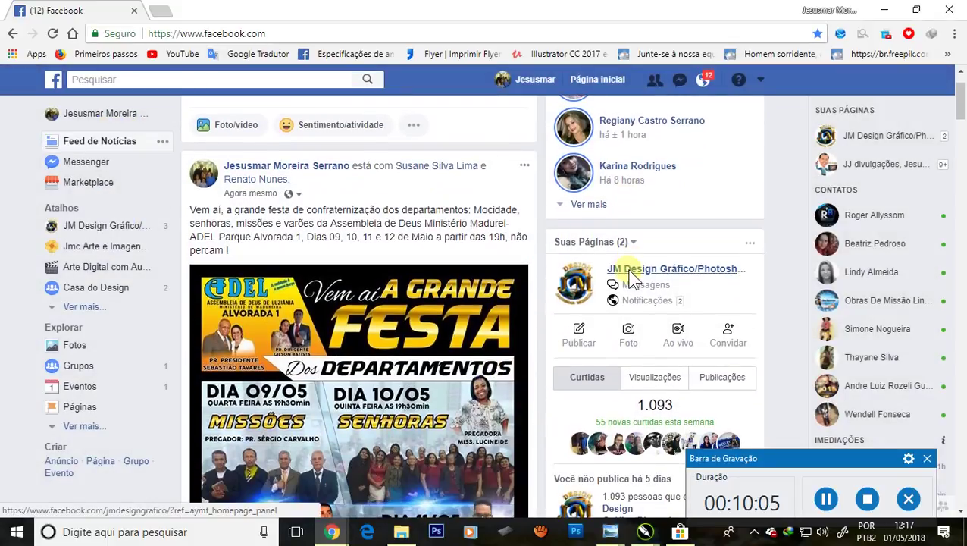
scroll(630, 276, down, 1)
scroll(628, 275, down, 1)
scroll(629, 273, down, 1)
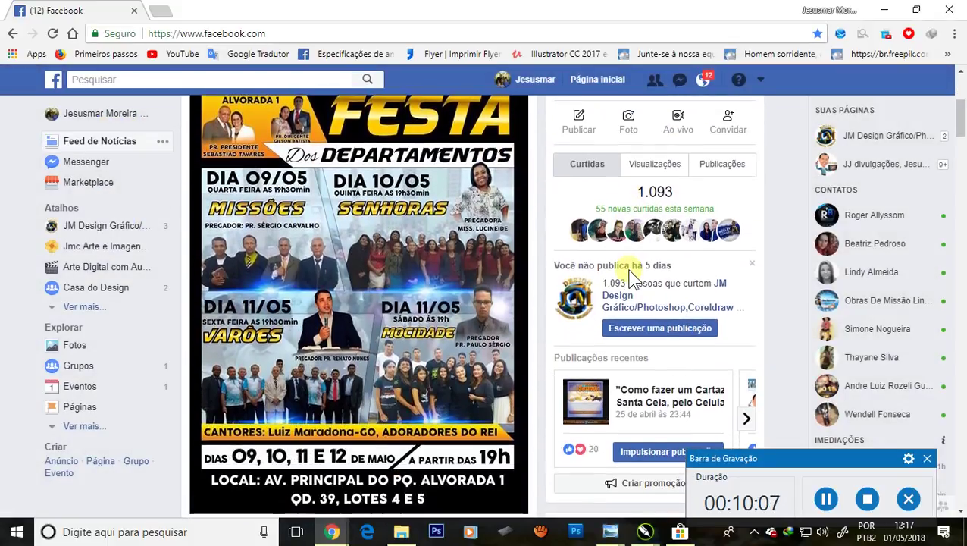
scroll(630, 271, down, 1)
scroll(630, 275, up, 1)
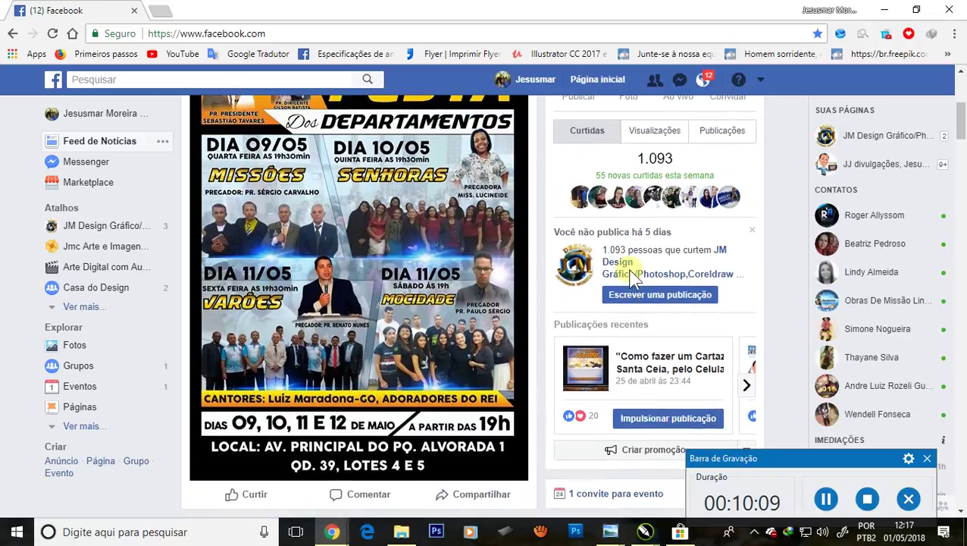
scroll(630, 271, up, 1)
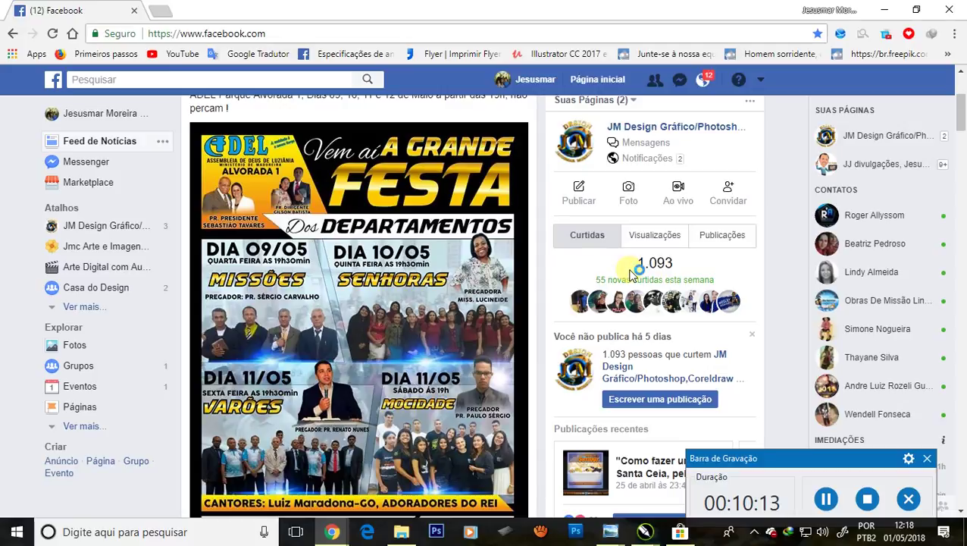
scroll(630, 275, down, 1)
scroll(630, 275, down, 2)
scroll(630, 275, up, 1)
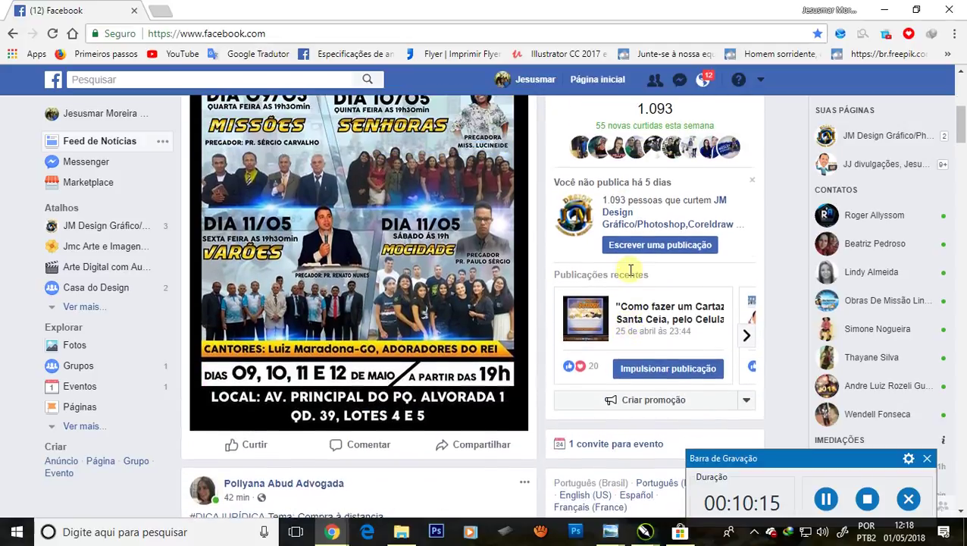
scroll(630, 272, up, 1)
scroll(630, 272, up, 1)
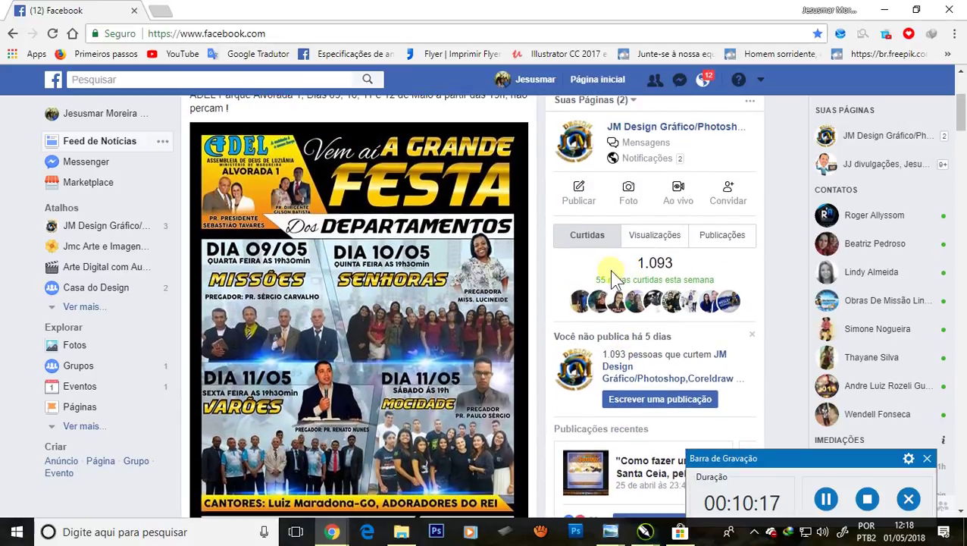
mouse_move(645, 531)
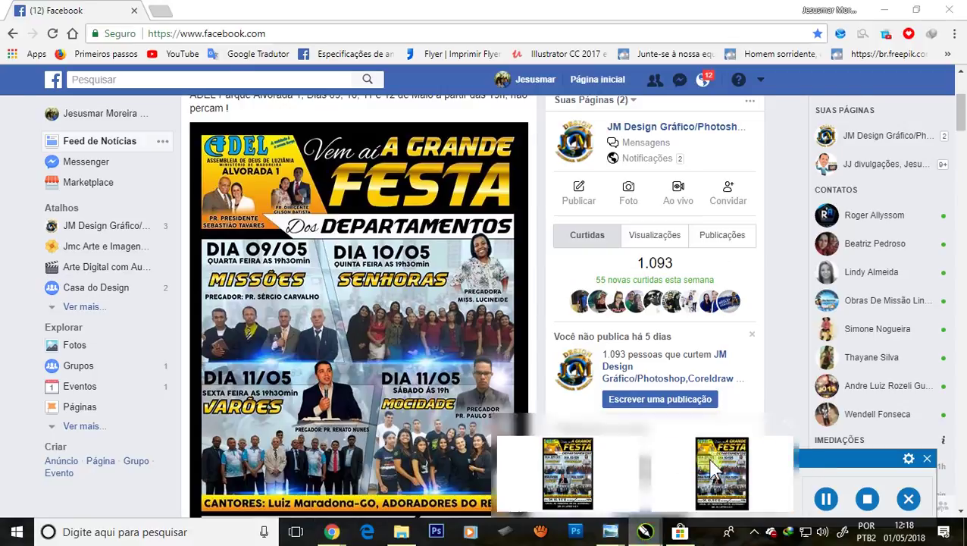
Step: Compare the post against the original poster in CorelDRAW, then return to Facebook in Chrome
click(706, 461)
scroll(491, 354, up, 3)
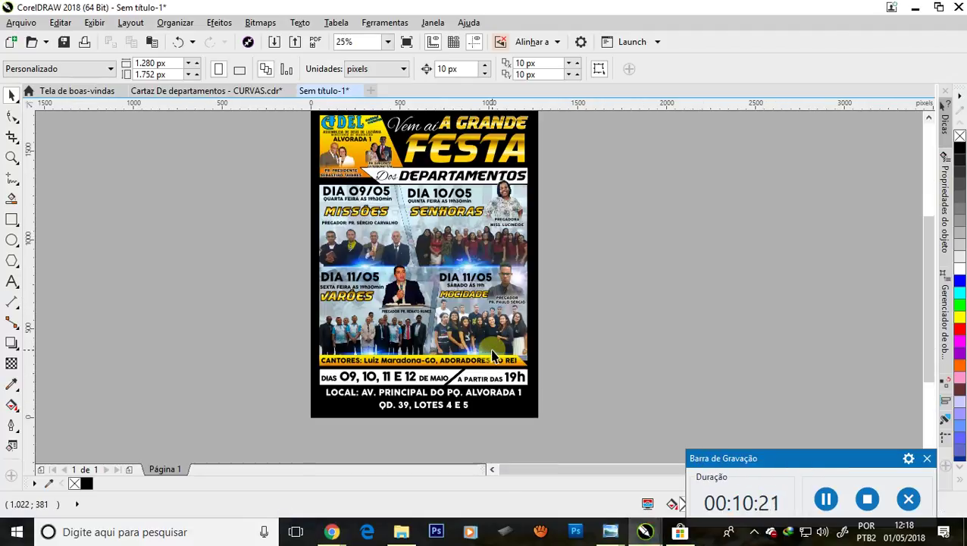
scroll(492, 353, down, 3)
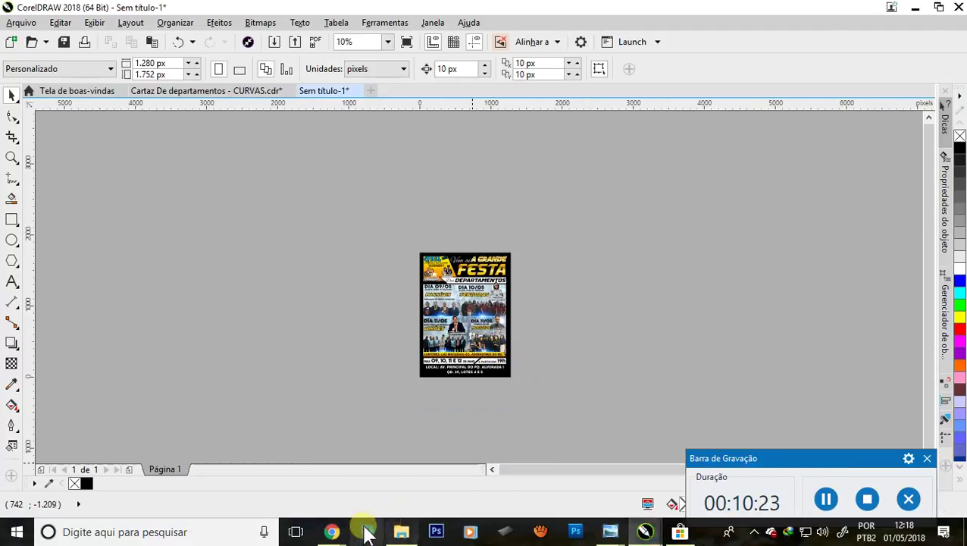
mouse_move(331, 531)
click(488, 486)
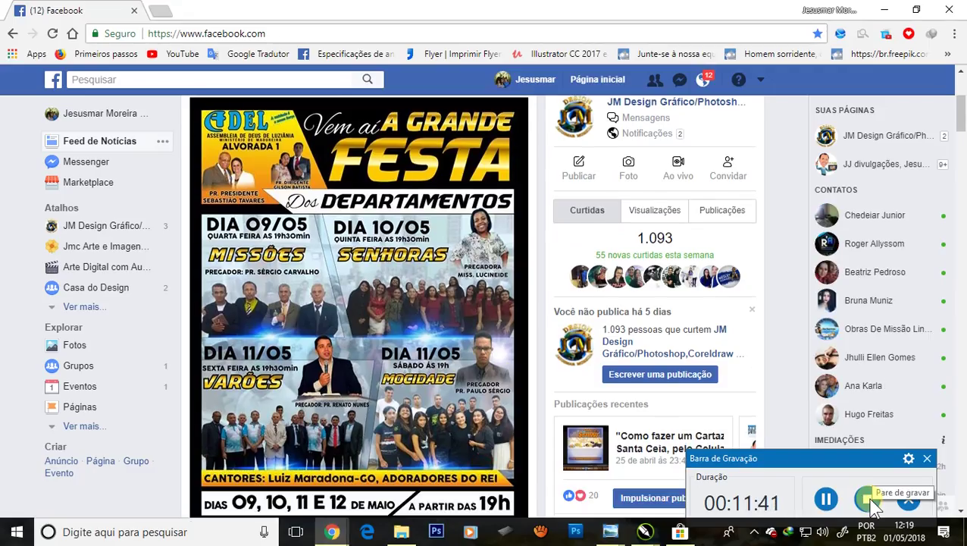
click(873, 509)
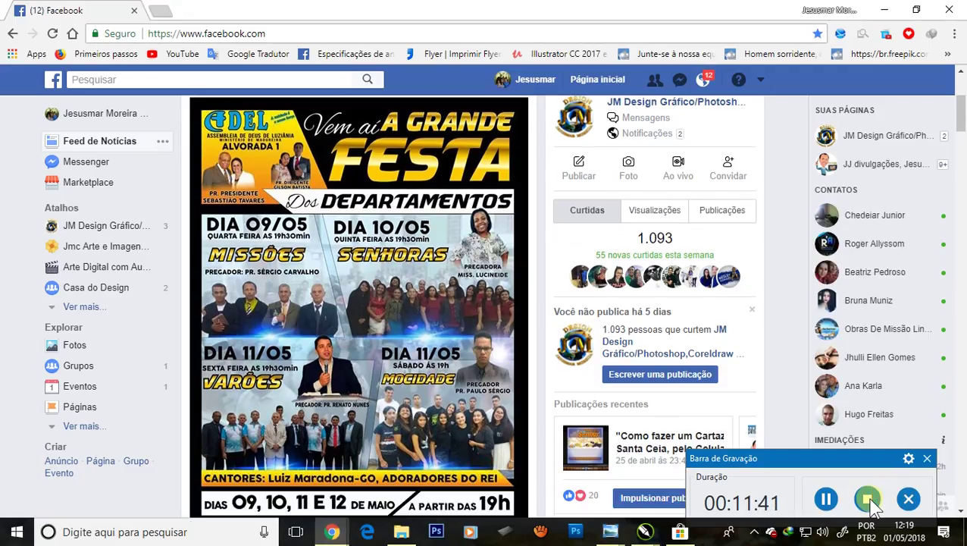